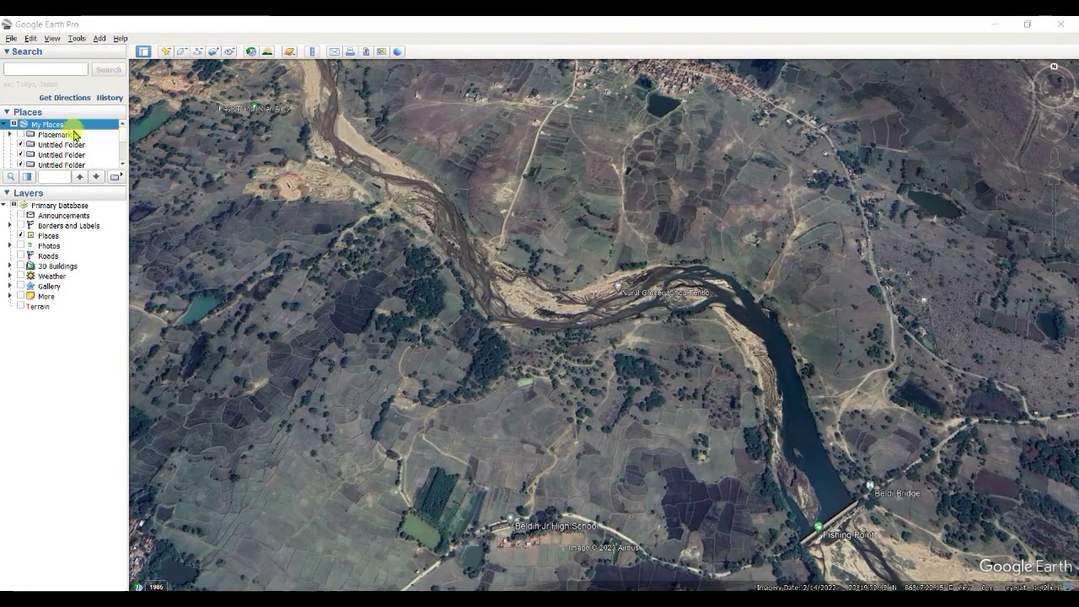
- Add a folder named "Google Earth Folder" under My Places
{"action": "right_click", "coordinate": [46, 127]}
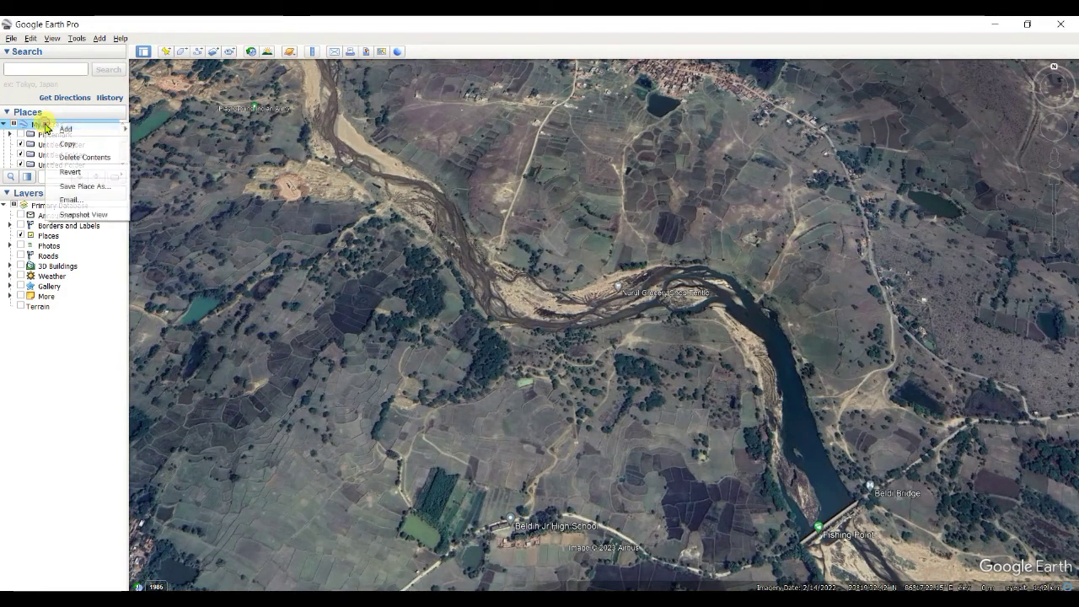
{"action": "mouse_move", "coordinate": [75, 130]}
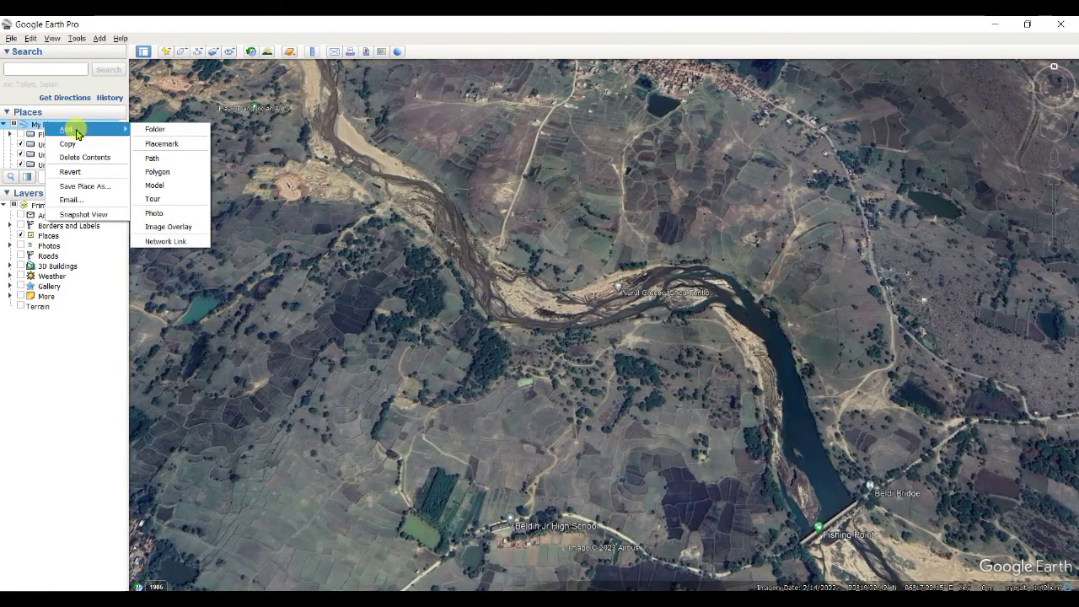
{"action": "left_click", "coordinate": [170, 132]}
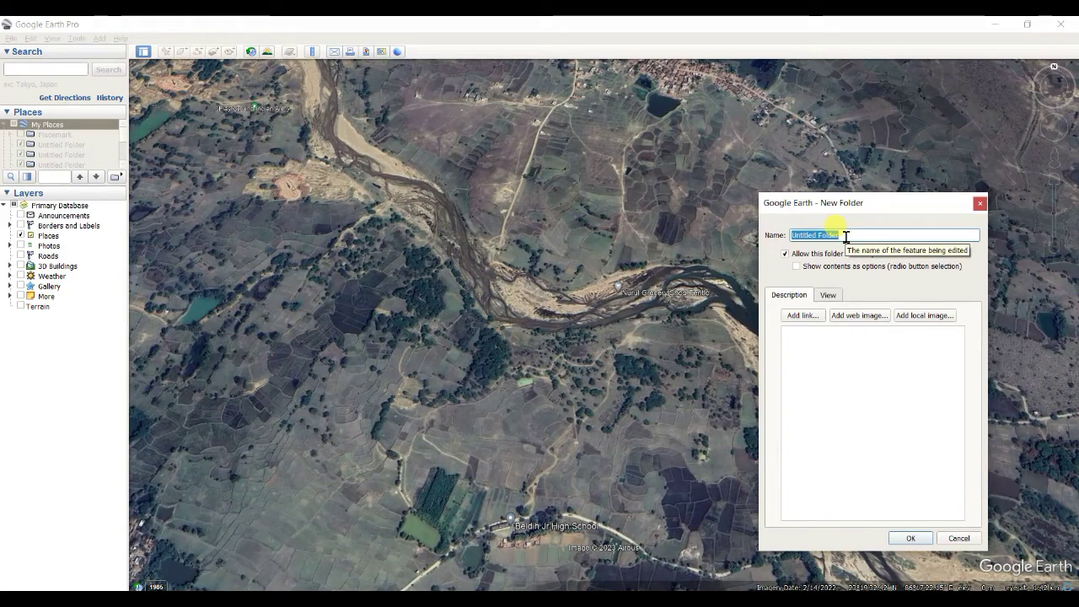
{"action": "type", "text": "Goog"}
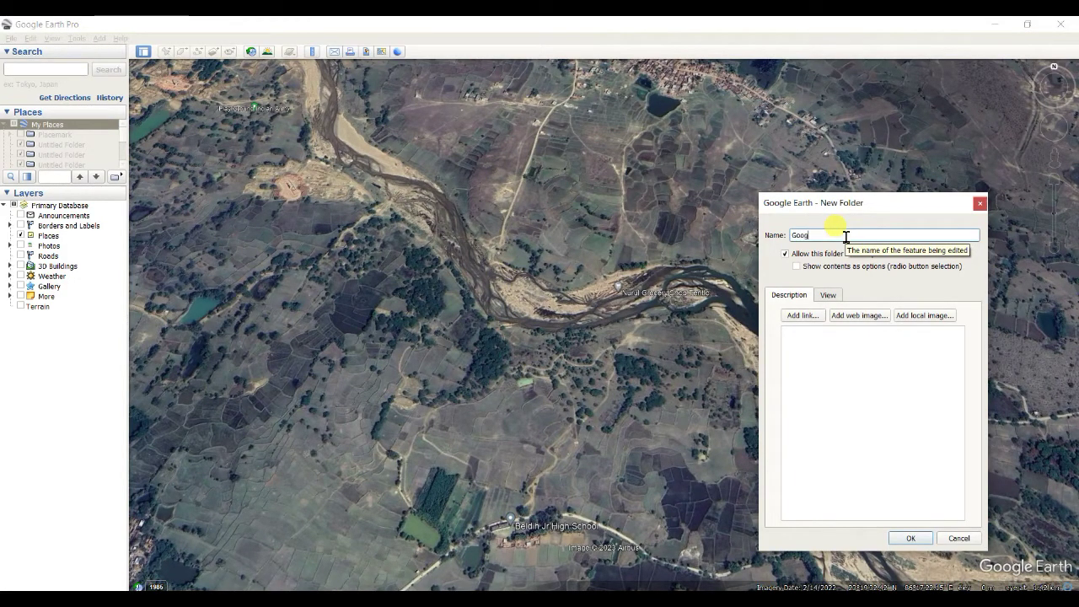
{"action": "type", "text": "le Earth"}
{"action": "key", "text": "BackSpace"}
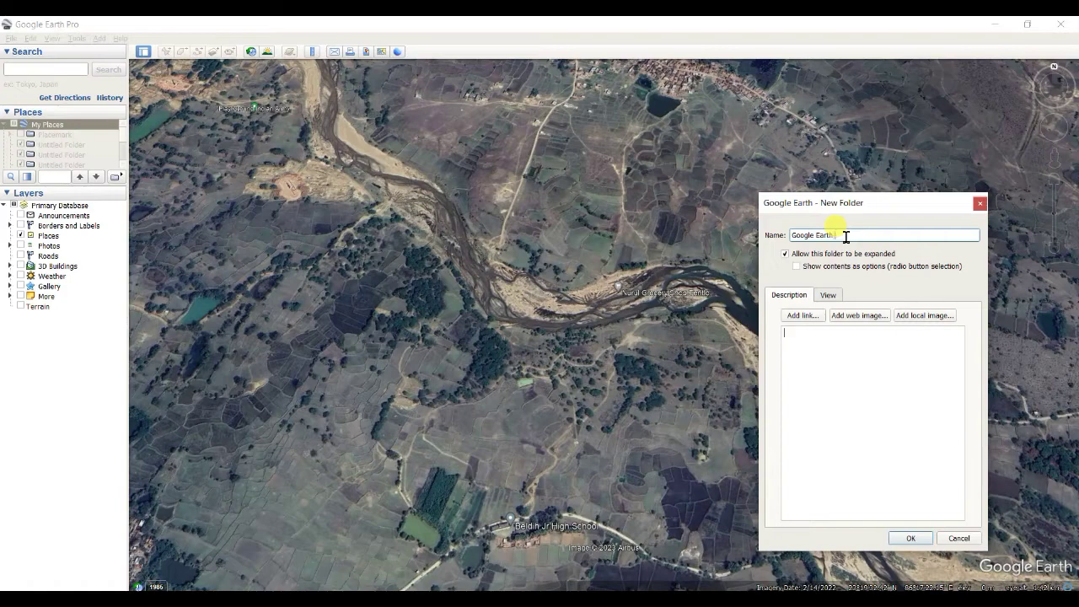
{"action": "type", "text": "Fi"}
{"action": "left_click", "coordinate": [926, 541]}
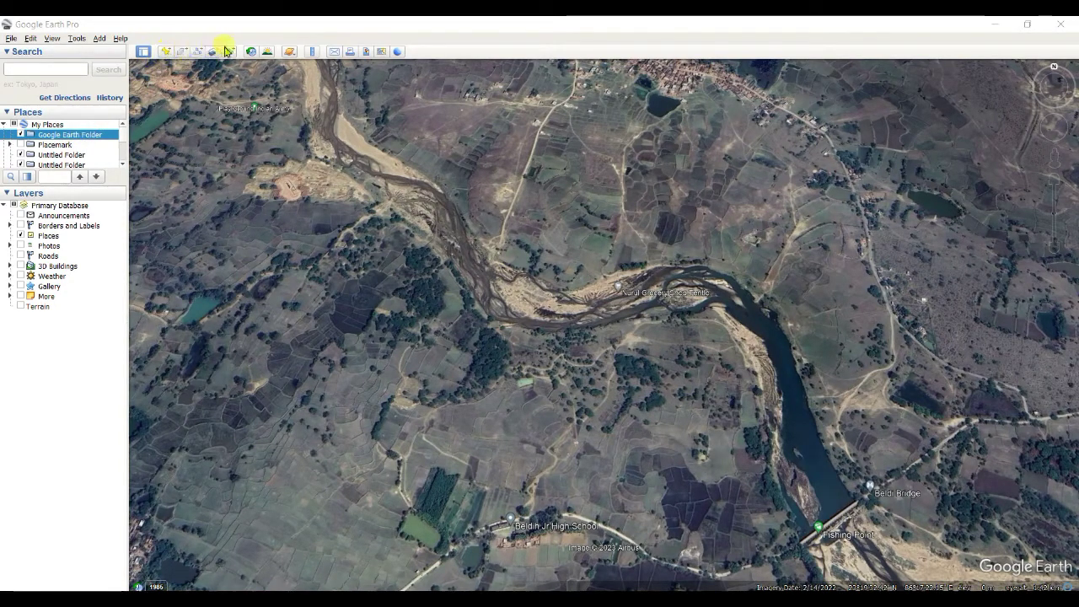
- Add a placemark named "playground" at the play ground west of the river's upper bend
{"action": "left_click", "coordinate": [166, 54]}
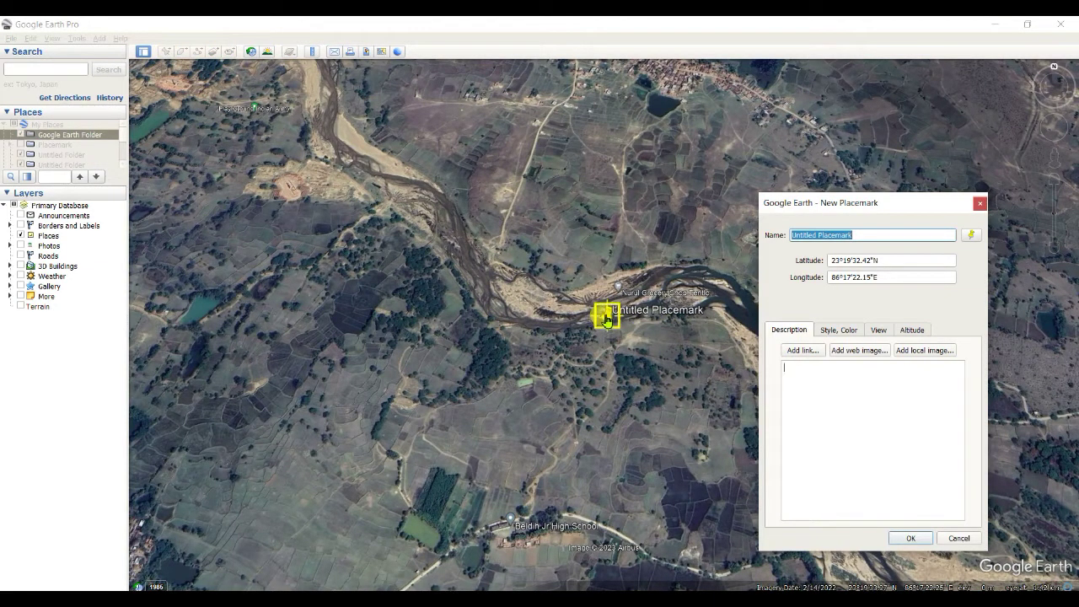
{"action": "left_click_drag", "start_coordinate": [608, 321], "coordinate": [256, 111]}
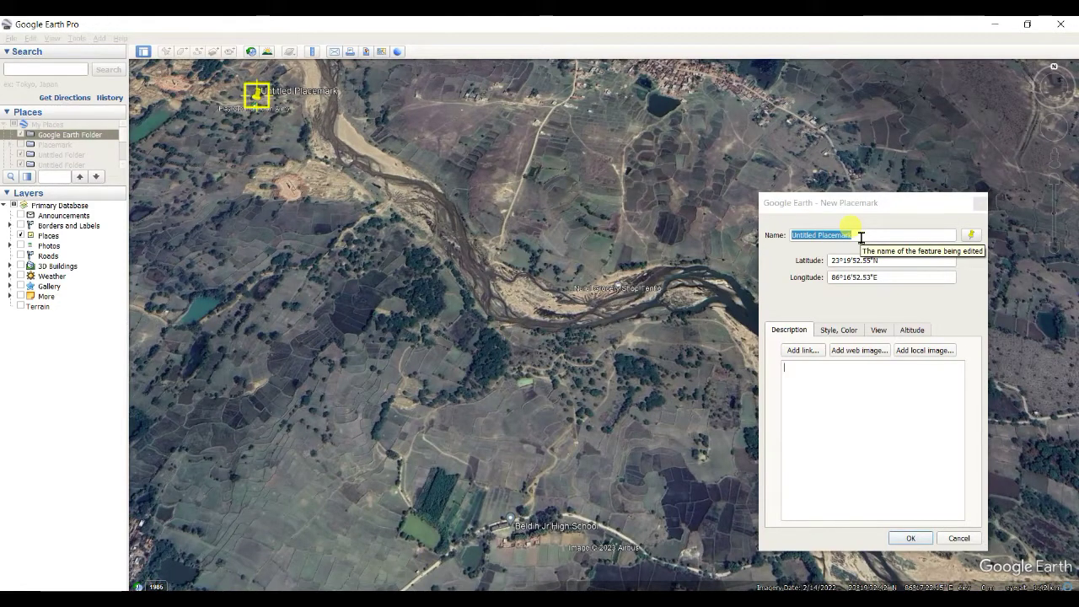
{"action": "left_click", "coordinate": [776, 235]}
{"action": "type", "text": "p"}
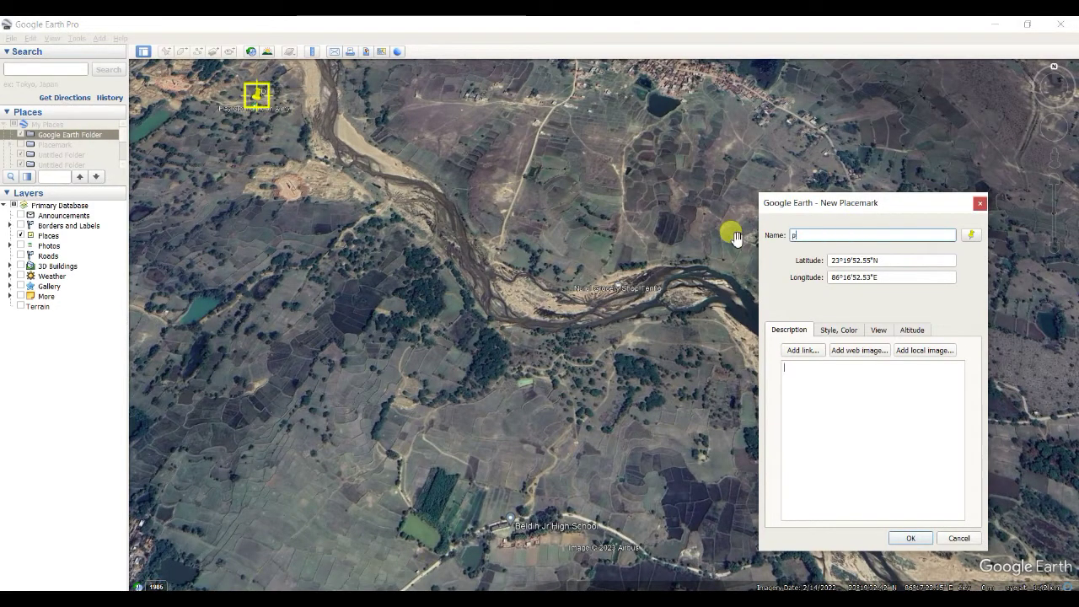
{"action": "type", "text": "la"}
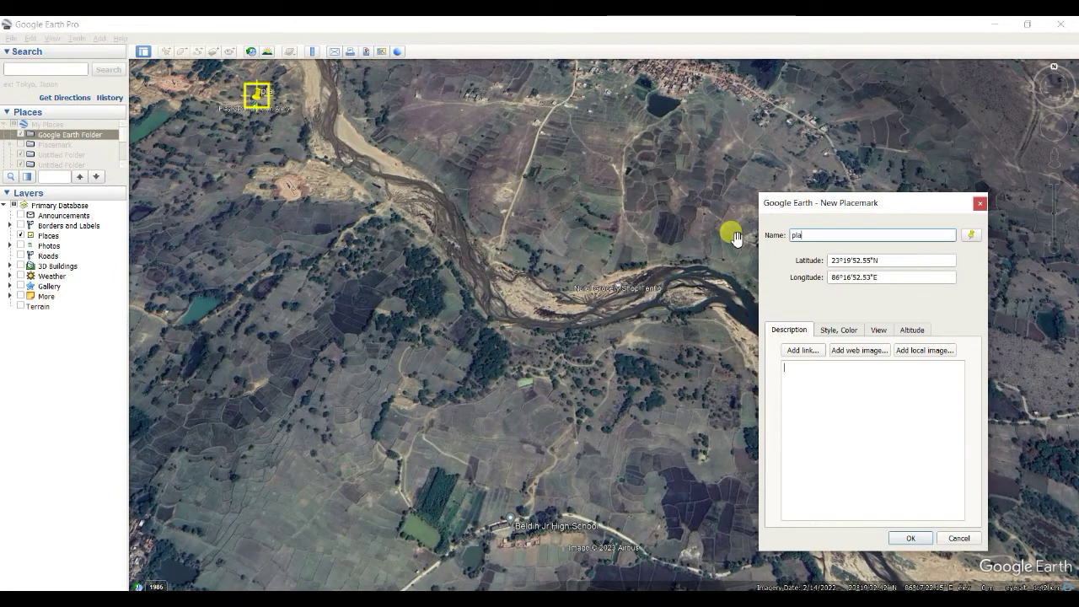
{"action": "type", "text": "yground"}
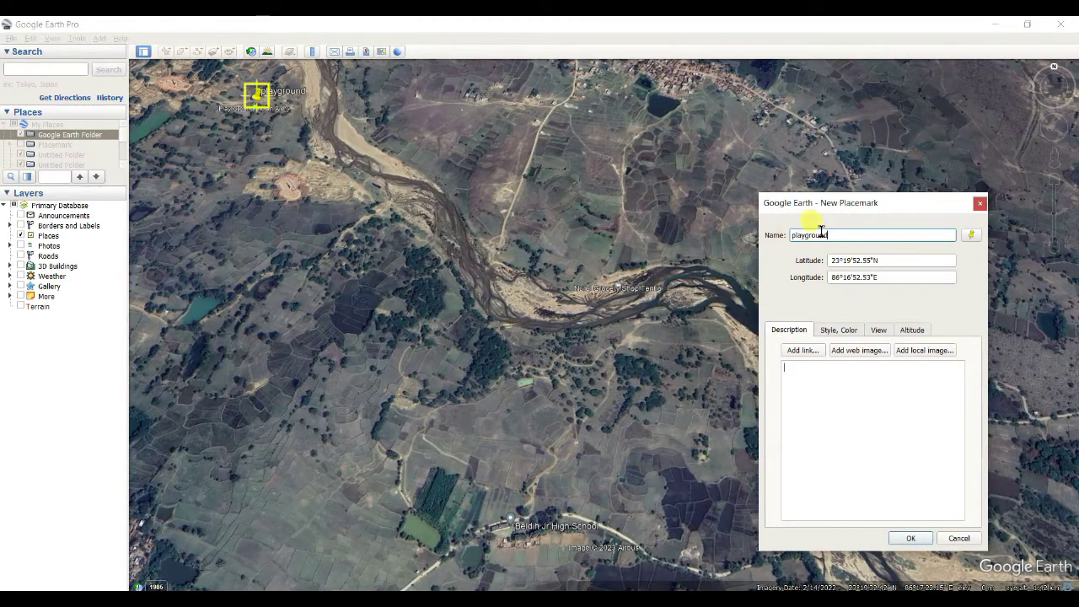
{"action": "left_click", "coordinate": [907, 538]}
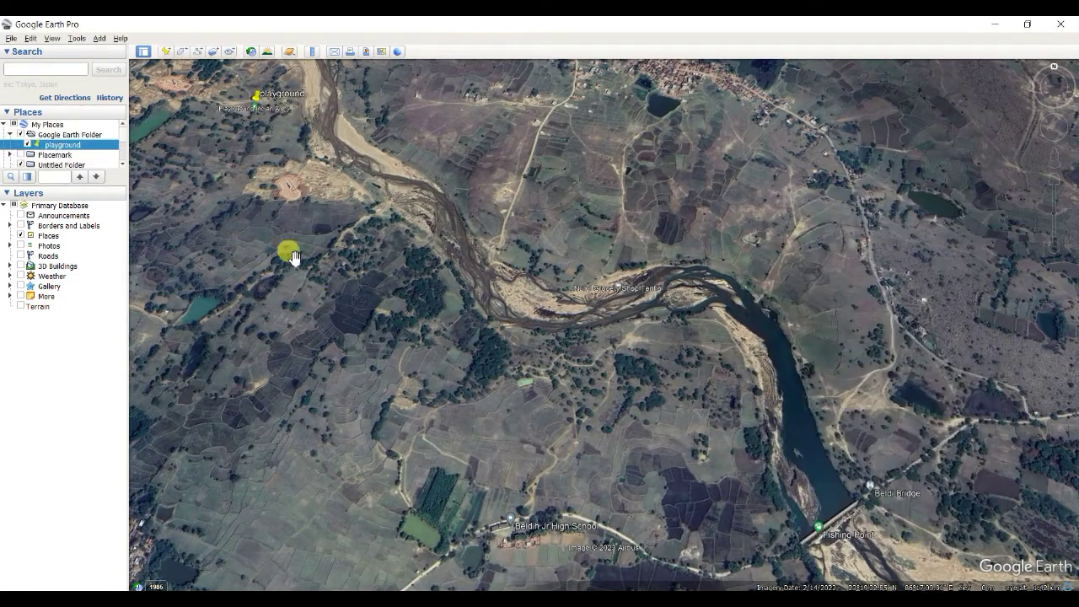
- Outline the small pond southwest of the playground placemark with a polygon named "water body"
{"action": "left_click", "coordinate": [181, 55]}
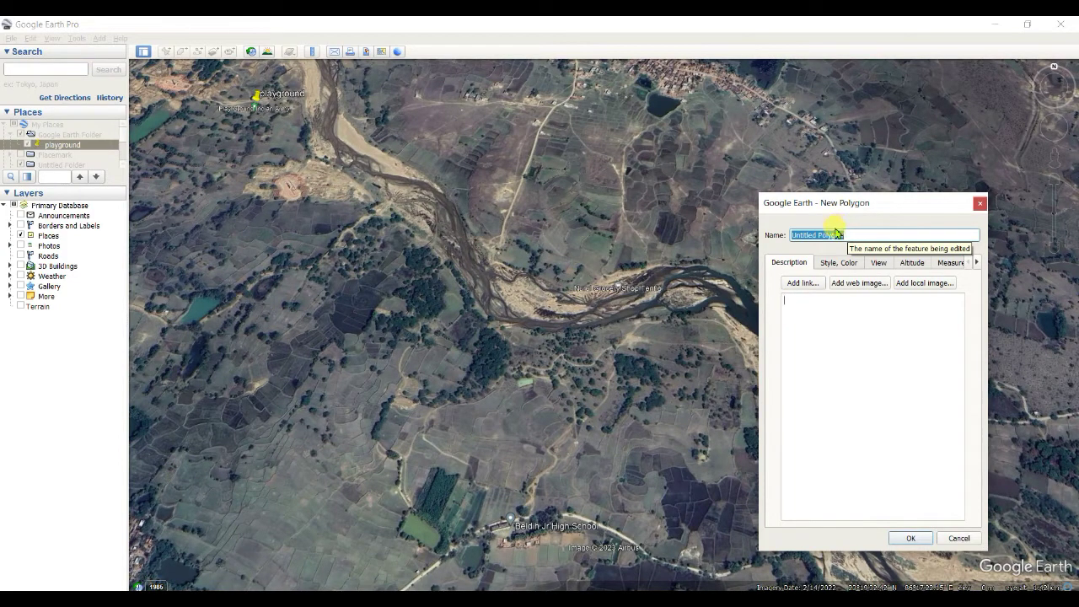
{"action": "type", "text": "w"}
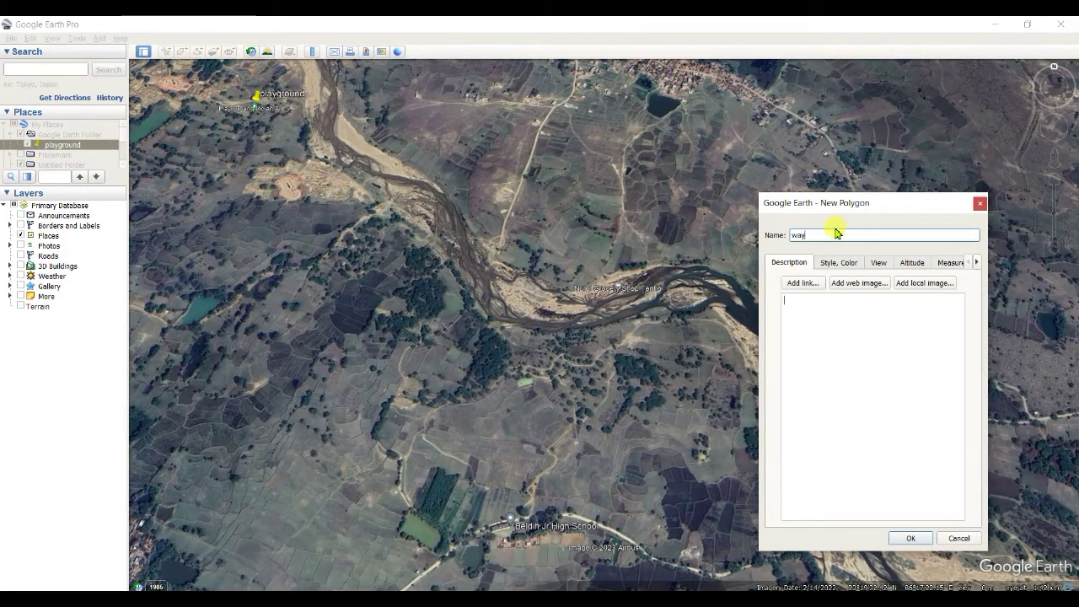
{"action": "type", "text": "ay"}
{"action": "key", "text": "BackSpace"}
{"action": "type", "text": "ter bod"}
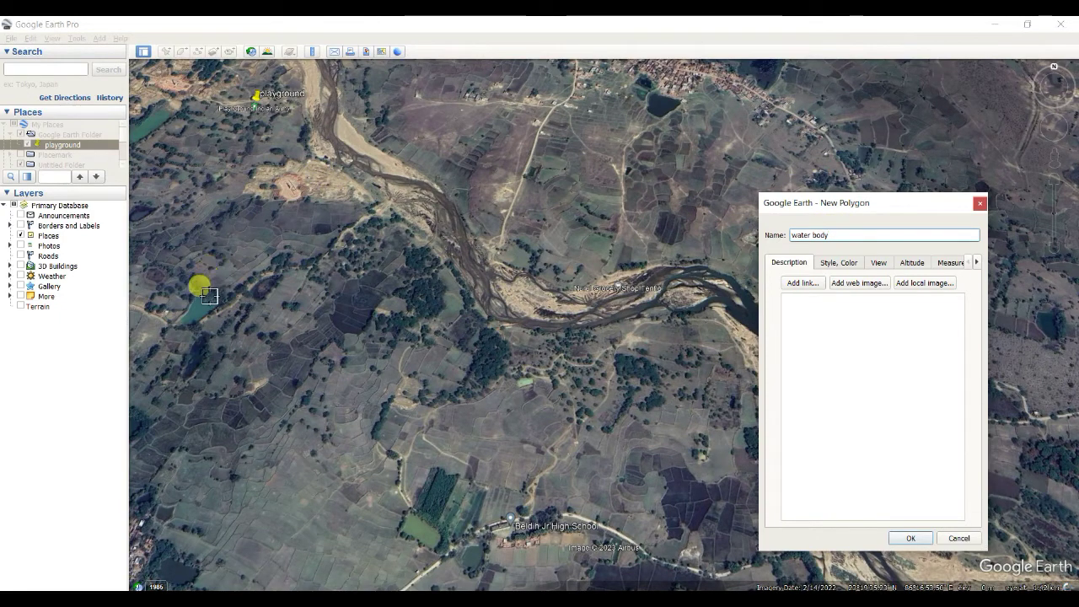
{"action": "mouse_move", "coordinate": [209, 295]}
{"action": "left_mouse_down"}
{"action": "mouse_move", "coordinate": [180, 309]}
{"action": "mouse_move", "coordinate": [178, 327]}
{"action": "mouse_move", "coordinate": [221, 292]}
{"action": "left_mouse_up"}
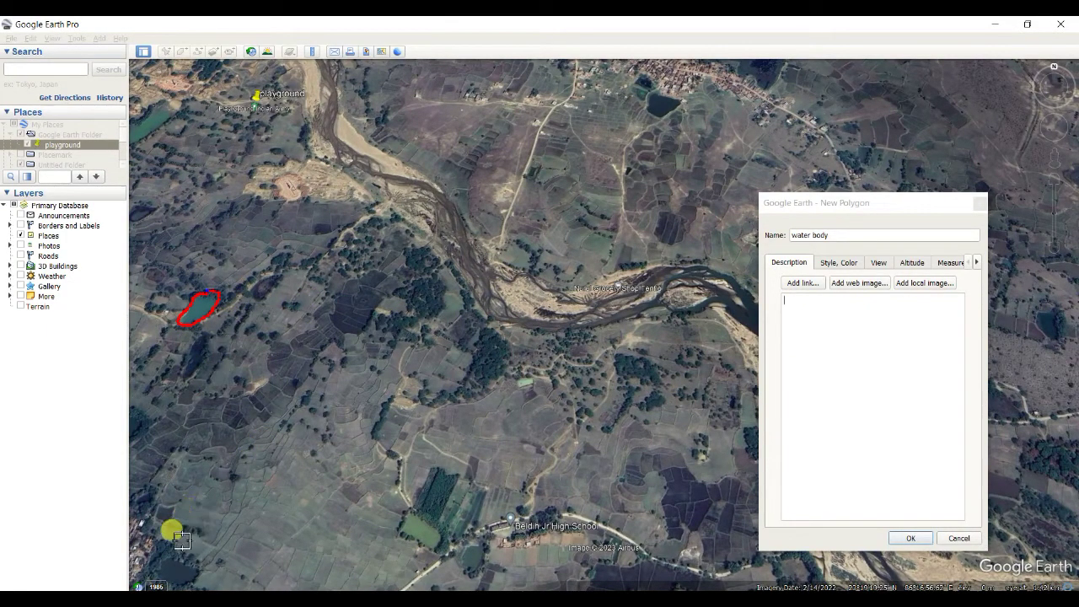
{"action": "left_click", "coordinate": [911, 540]}
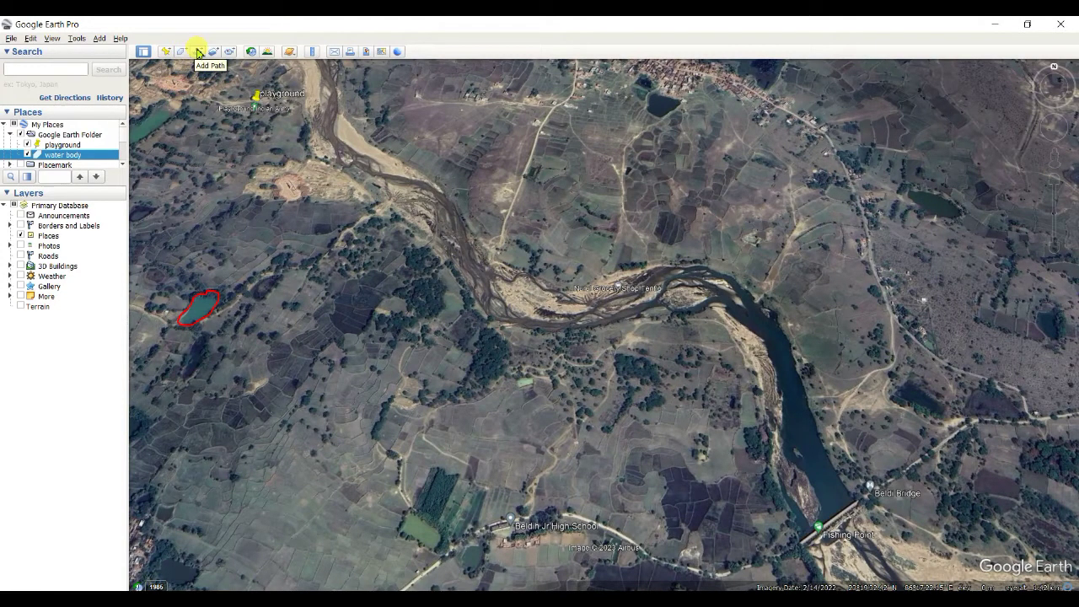
- Trace the river's middle bend with a path named "river" and save it in the folder
{"action": "left_click", "coordinate": [199, 52]}
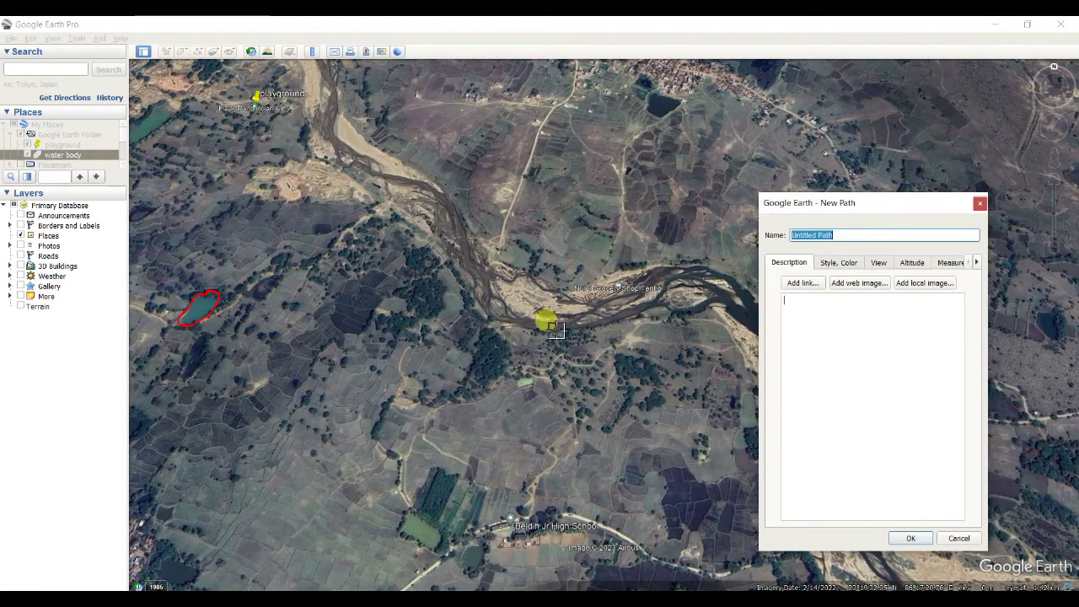
{"action": "left_click", "coordinate": [461, 245]}
{"action": "mouse_move", "coordinate": [462, 246]}
{"action": "left_mouse_down"}
{"action": "mouse_move", "coordinate": [493, 320]}
{"action": "mouse_move", "coordinate": [554, 328]}
{"action": "mouse_move", "coordinate": [613, 316]}
{"action": "mouse_move", "coordinate": [701, 271]}
{"action": "left_mouse_up"}
{"action": "left_click", "coordinate": [844, 236]}
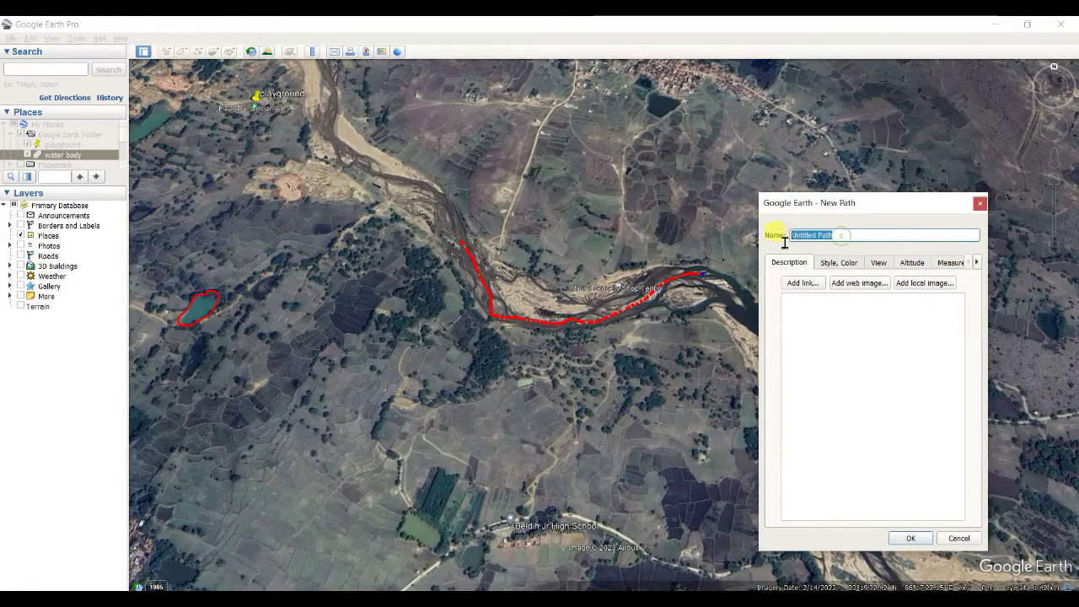
{"action": "type", "text": "river"}
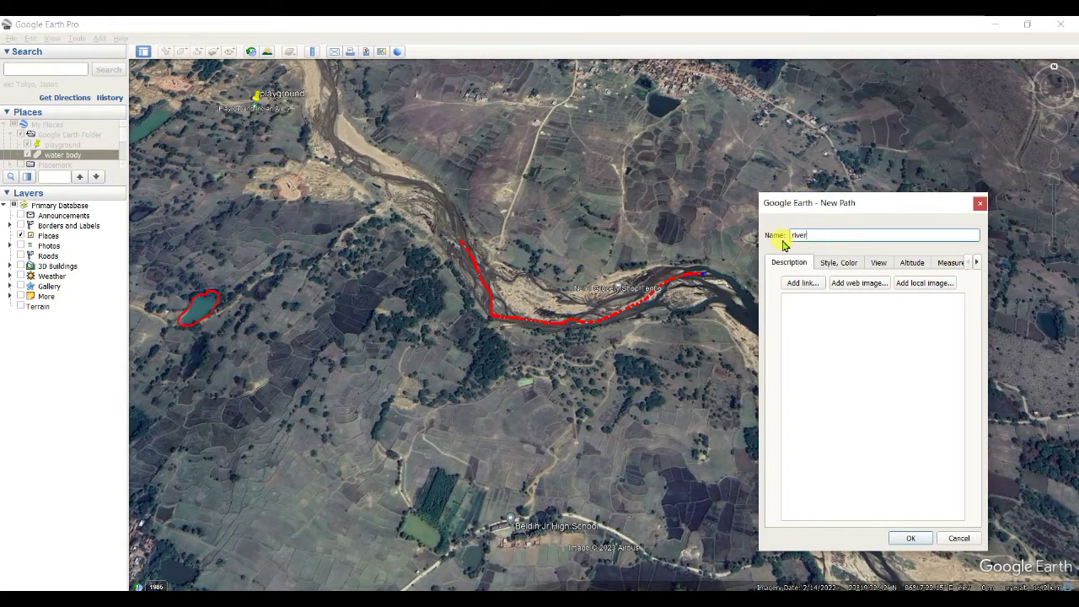
{"action": "key", "text": "Tab"}
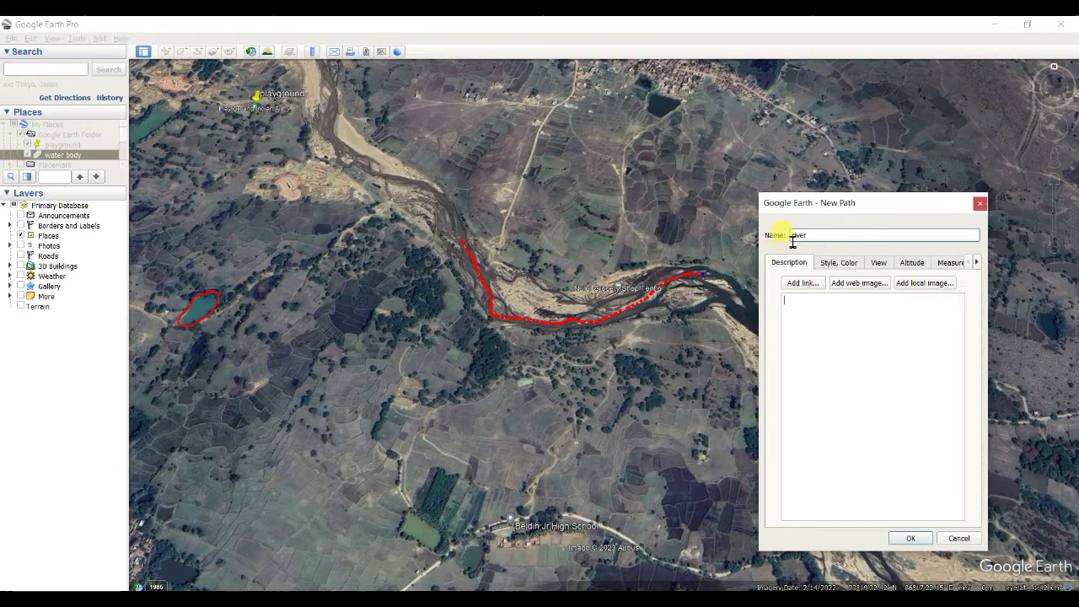
{"action": "left_click", "coordinate": [921, 540]}
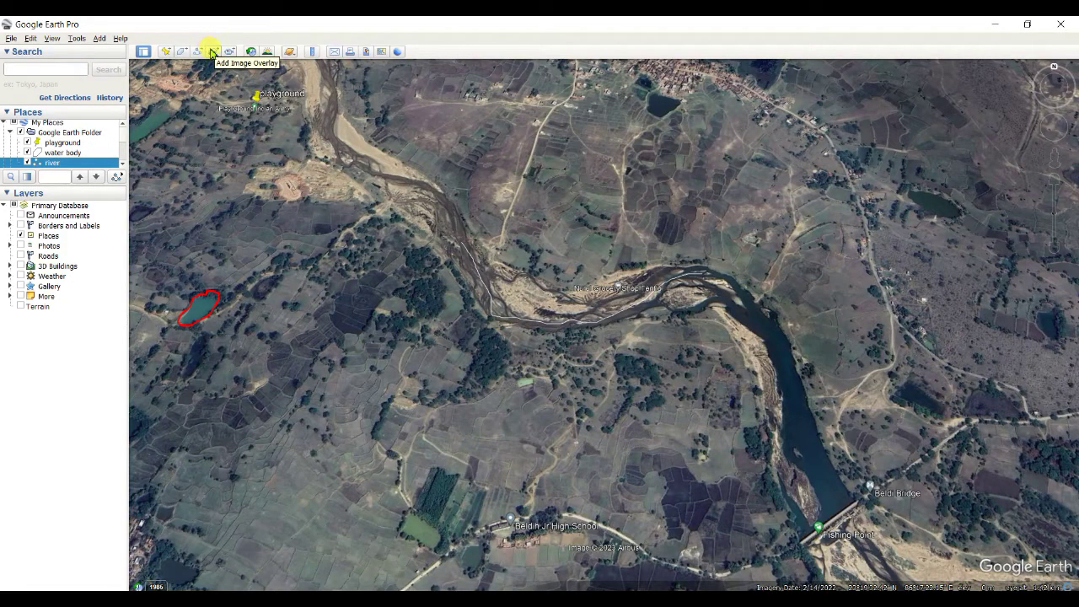
- Start a new image overlay and dismiss it, and bring up the tour recording controls
{"action": "left_click", "coordinate": [211, 52]}
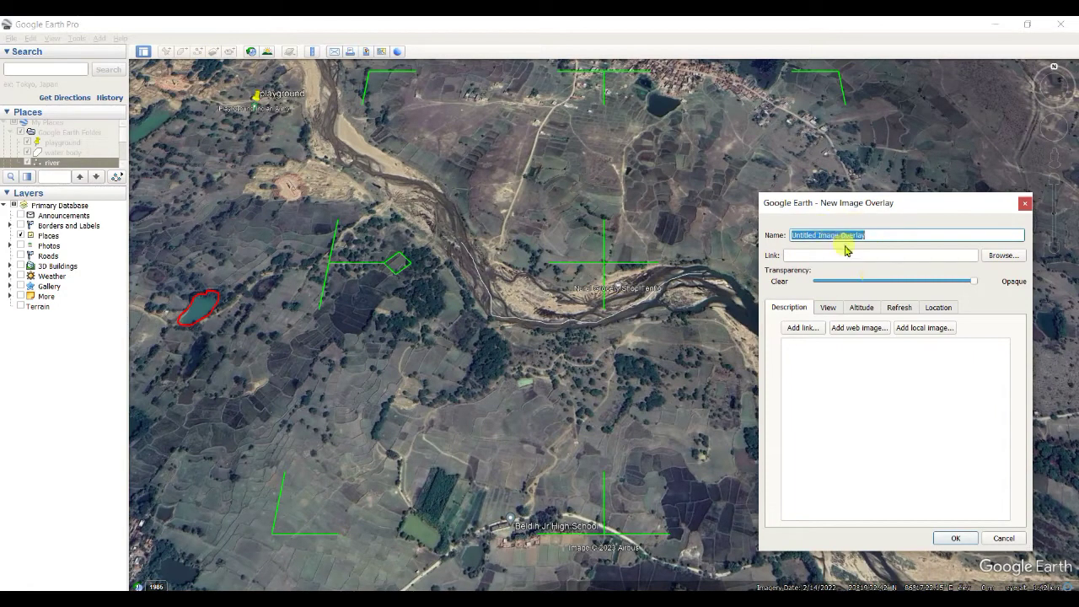
{"action": "key", "text": "Escape"}
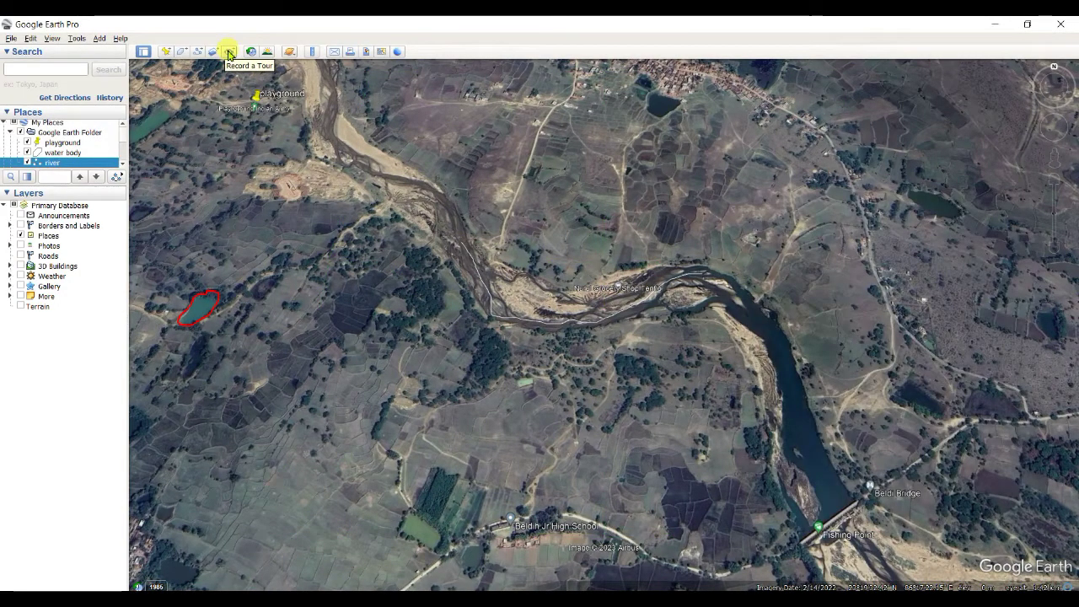
{"action": "left_click", "coordinate": [230, 53]}
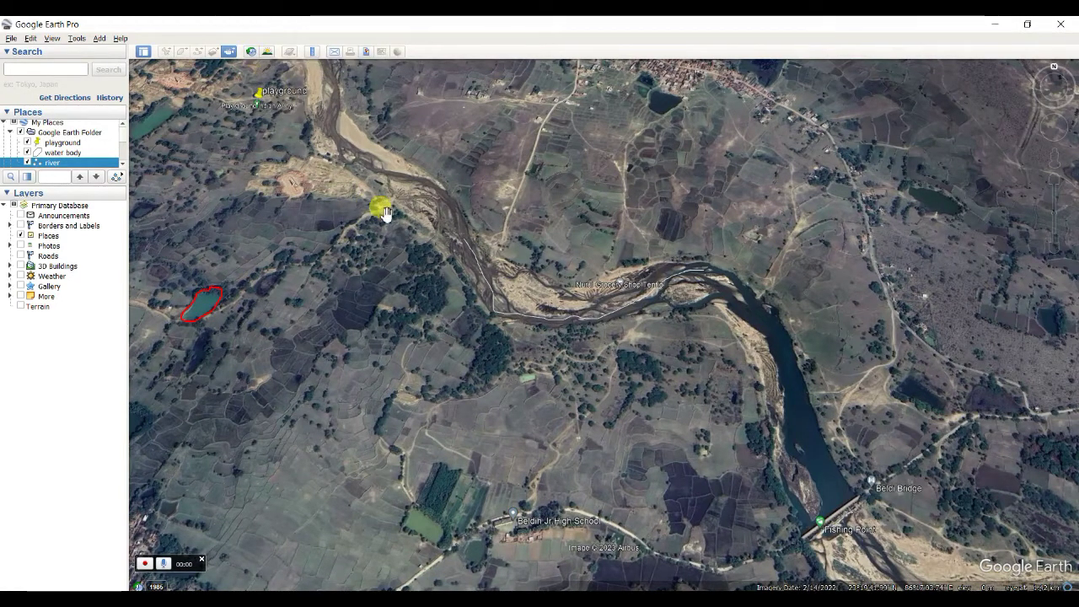
- Browse the area's historical imagery back from 1/2023 to 3/2020 and return to the latest imagery
{"action": "scroll", "coordinate": [402, 212], "scroll_direction": "down", "scroll_amount": 3}
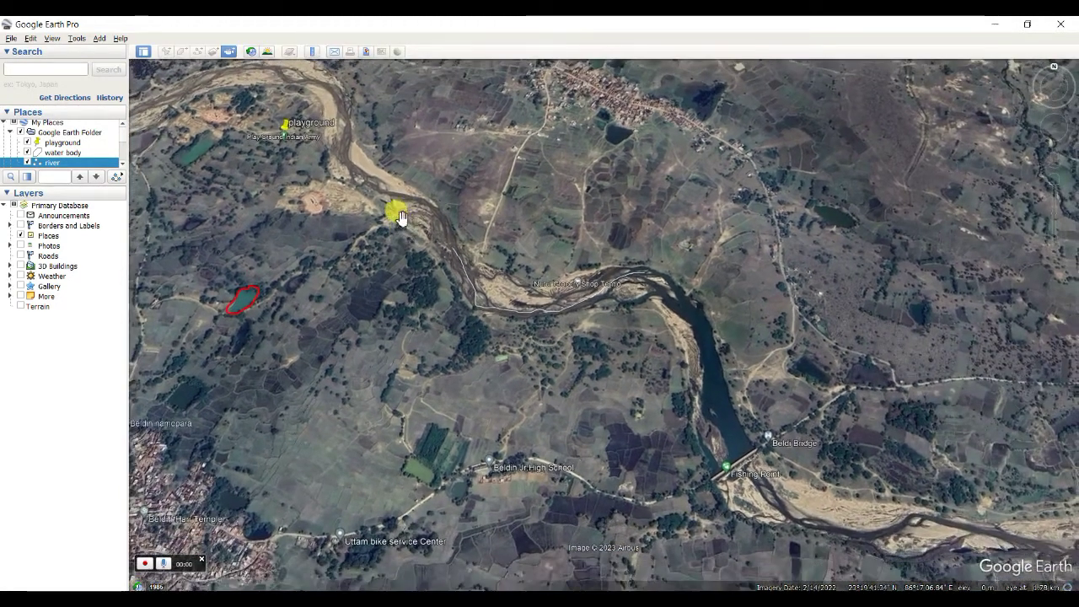
{"action": "left_click", "coordinate": [251, 52]}
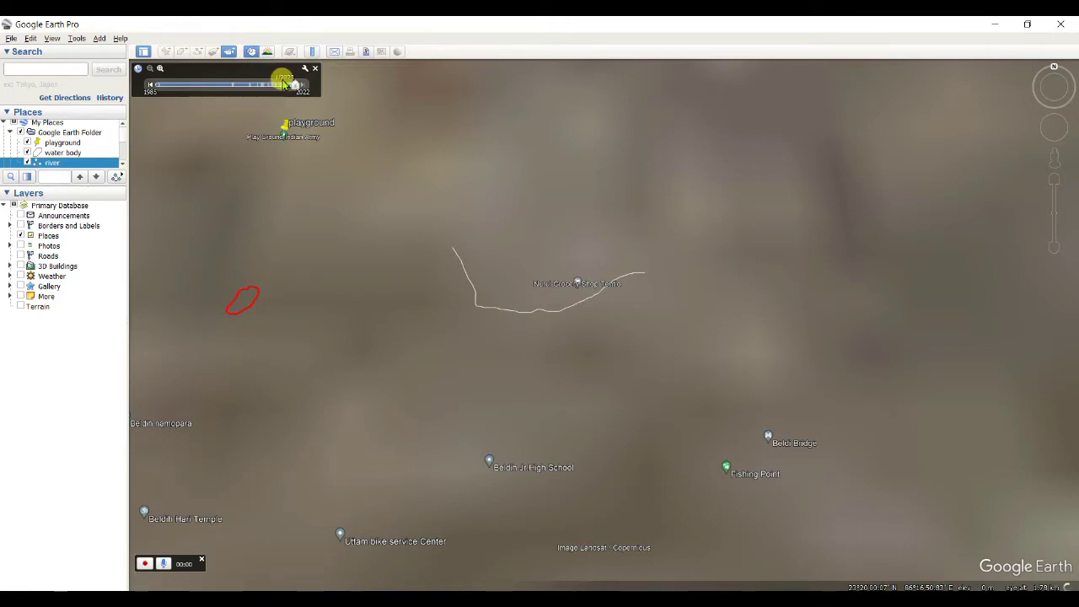
{"action": "left_click_drag", "start_coordinate": [281, 85], "coordinate": [297, 86]}
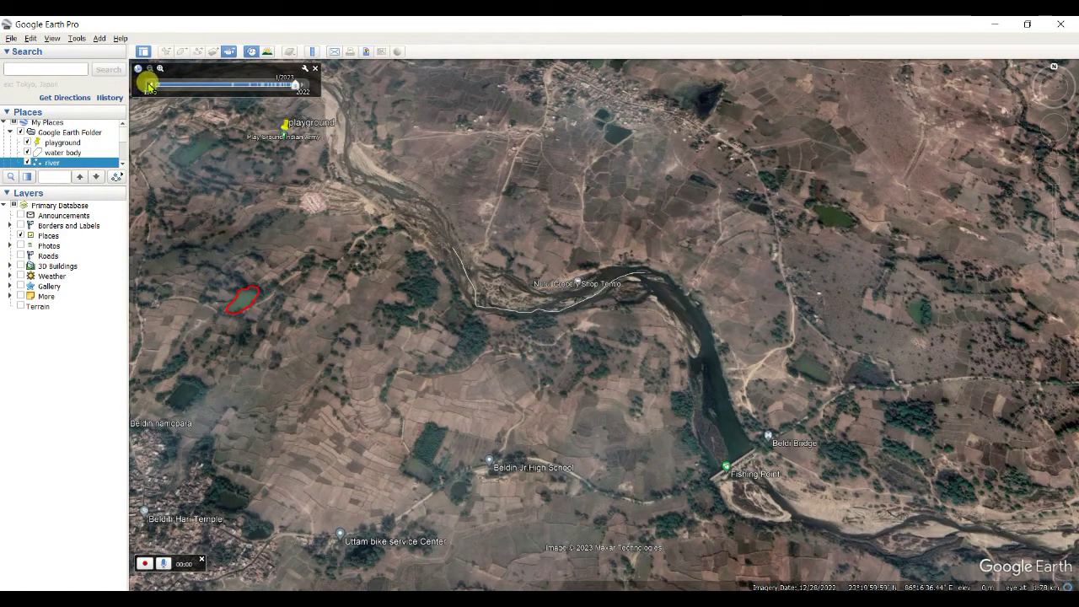
{"action": "left_click", "coordinate": [149, 85]}
{"action": "left_click", "coordinate": [149, 85]}
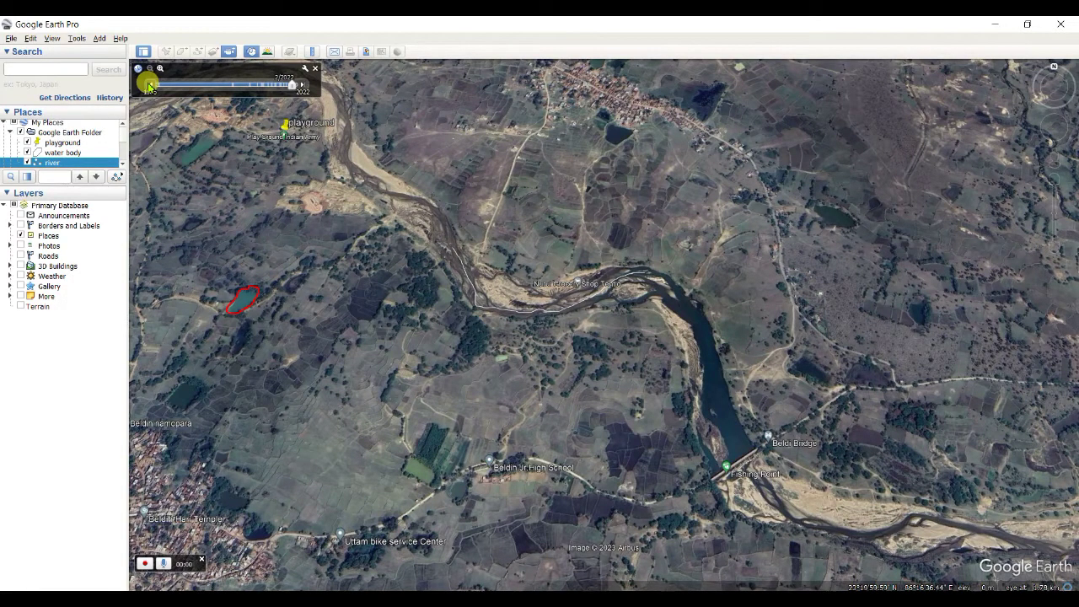
{"action": "left_click", "coordinate": [149, 85]}
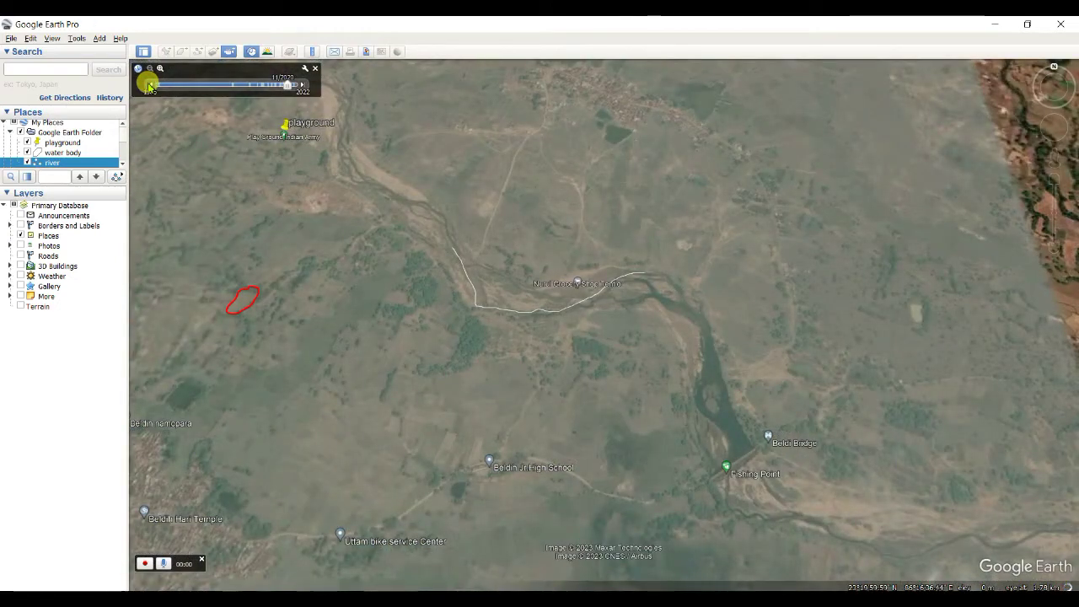
{"action": "left_click", "coordinate": [150, 86]}
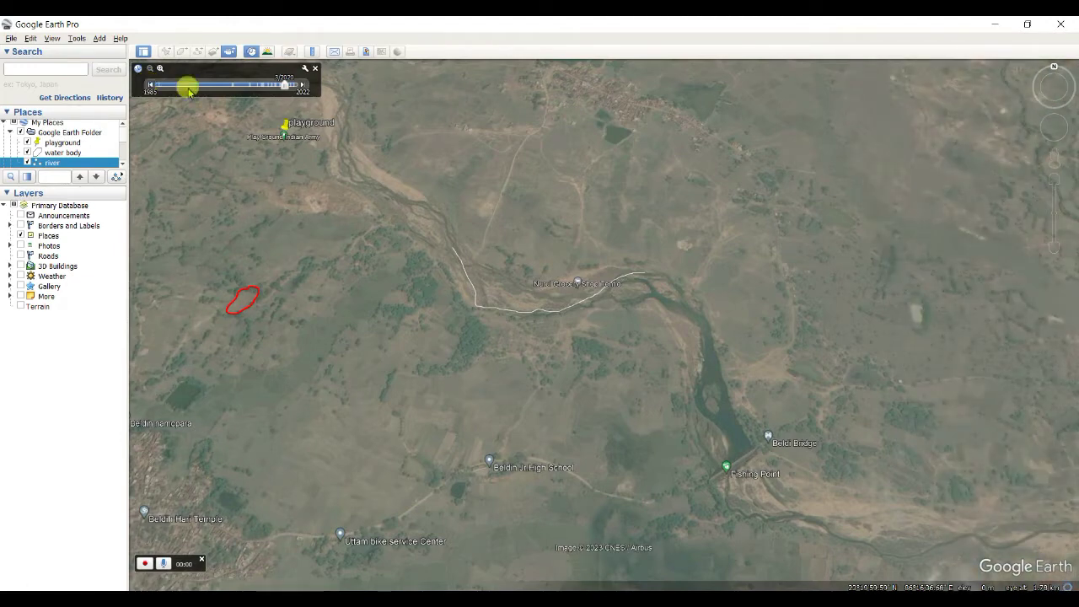
{"action": "left_click_drag", "start_coordinate": [288, 88], "coordinate": [313, 85]}
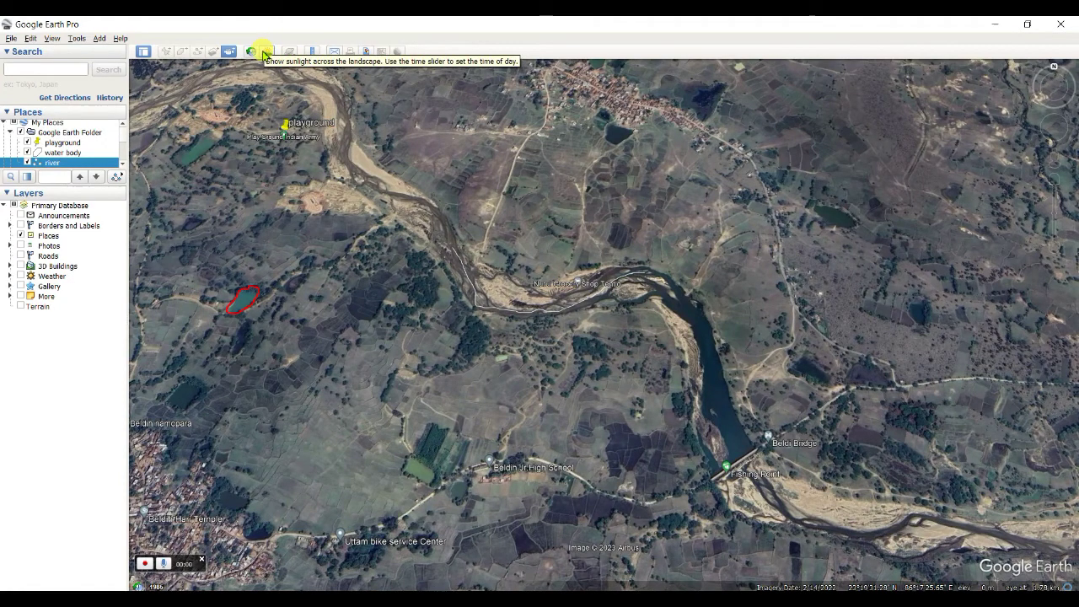
- Show sunlight across the landscape and shift the time of day back to 1/22/2023, 10:44 pm and earlier
{"action": "left_click", "coordinate": [264, 54]}
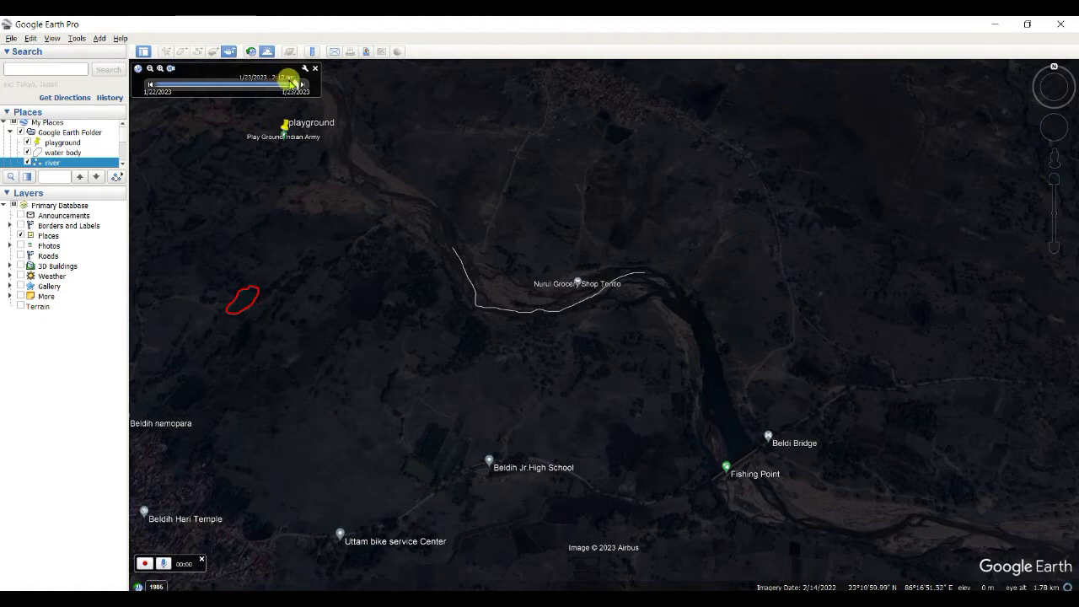
{"action": "left_click_drag", "start_coordinate": [275, 89], "coordinate": [242, 86]}
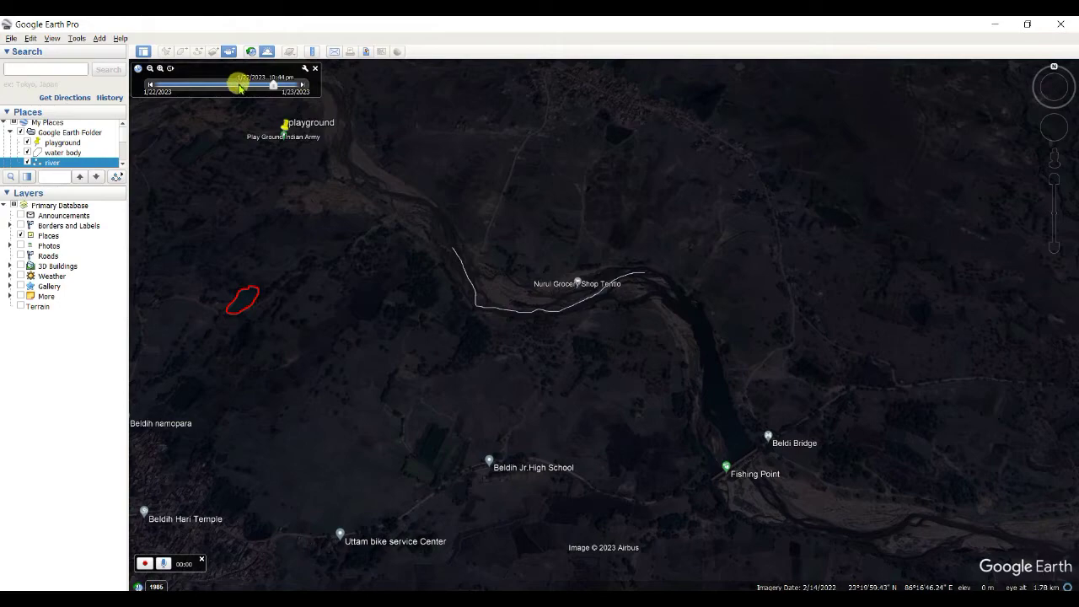
{"action": "left_click_drag", "start_coordinate": [276, 90], "coordinate": [237, 89]}
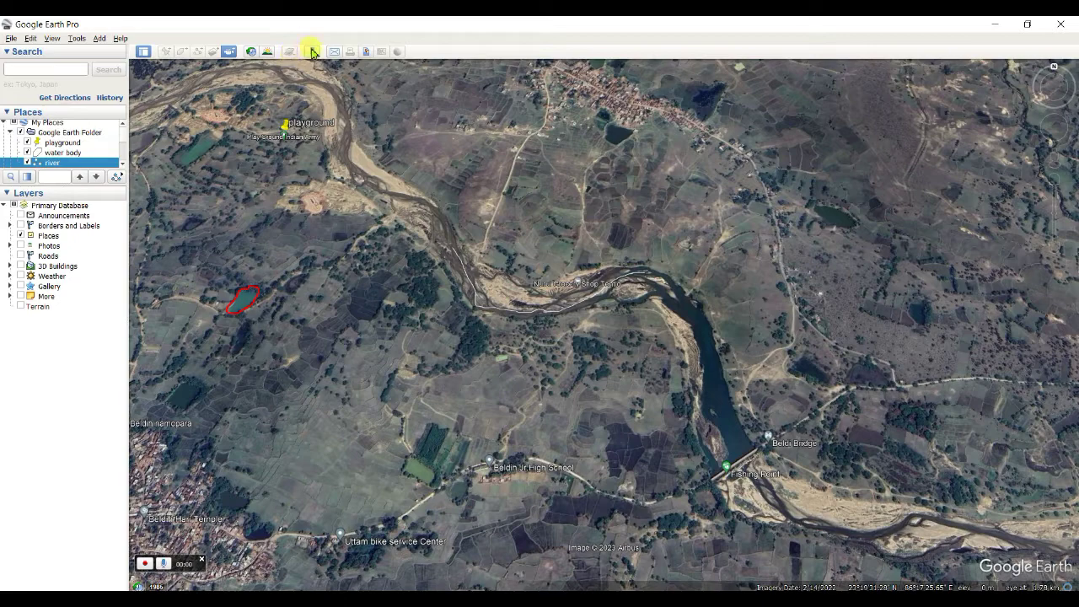
- Measure a straight west-to-east ruler line in kilometers across the fields south of the river bend, crossing the river north of Beldi Bridge
{"action": "left_click", "coordinate": [312, 51]}
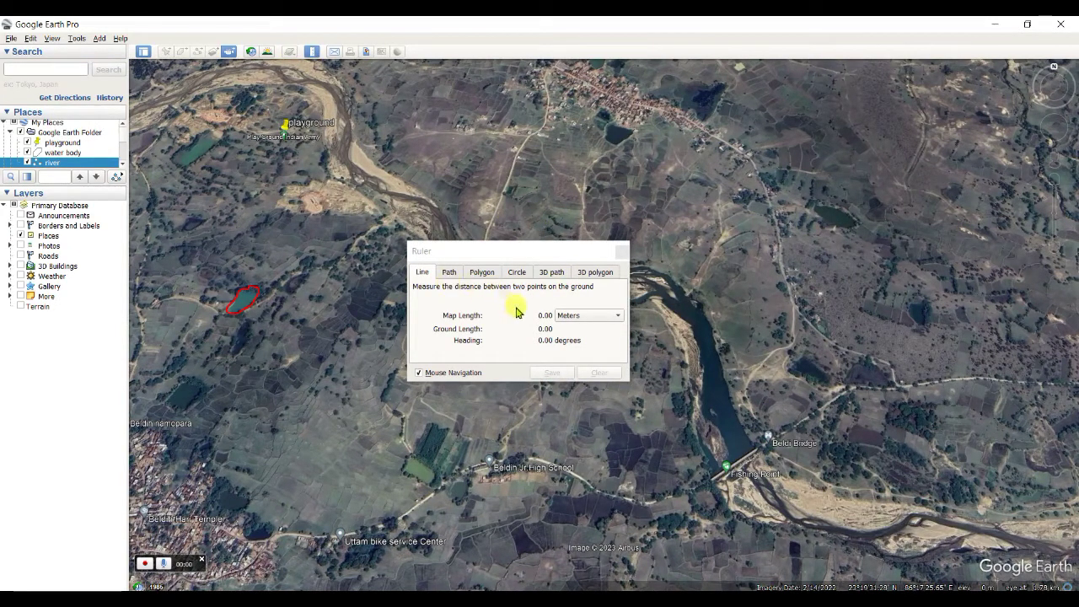
{"action": "left_click", "coordinate": [606, 314]}
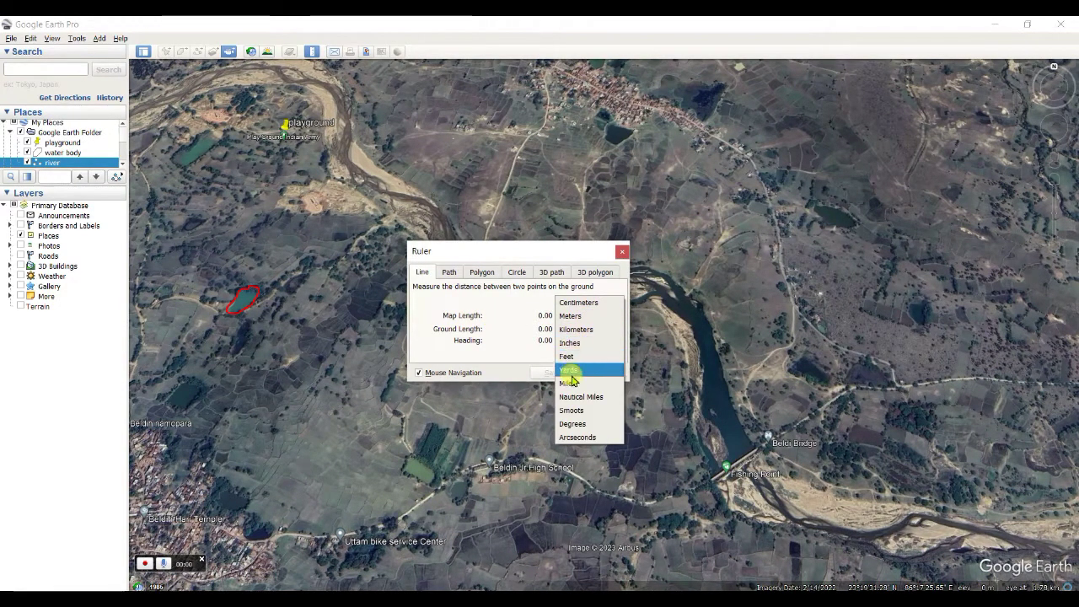
{"action": "left_click", "coordinate": [577, 332]}
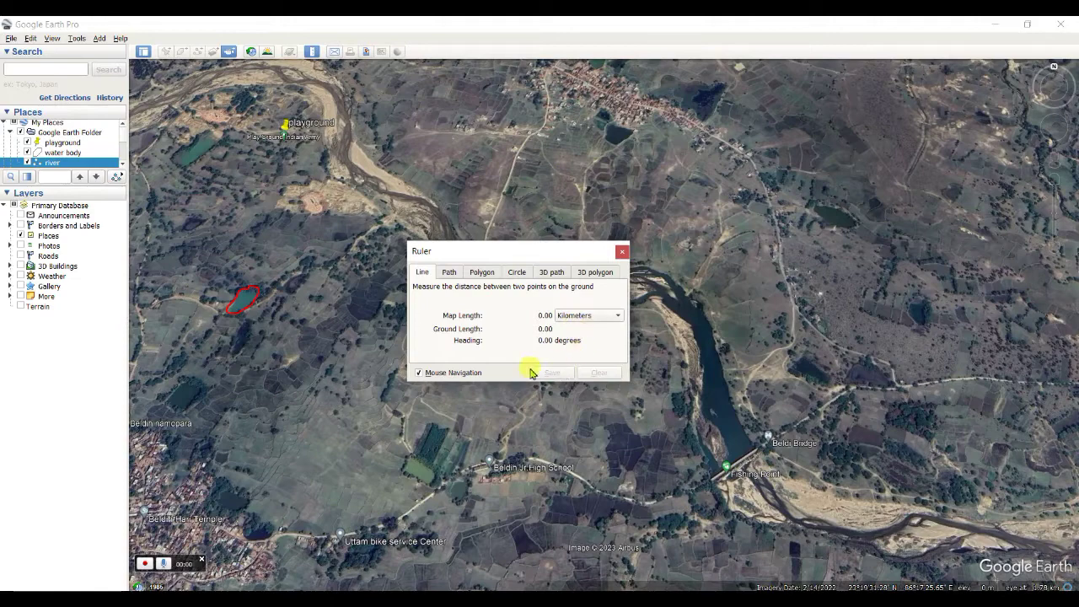
{"action": "left_click_drag", "start_coordinate": [538, 261], "coordinate": [742, 166]}
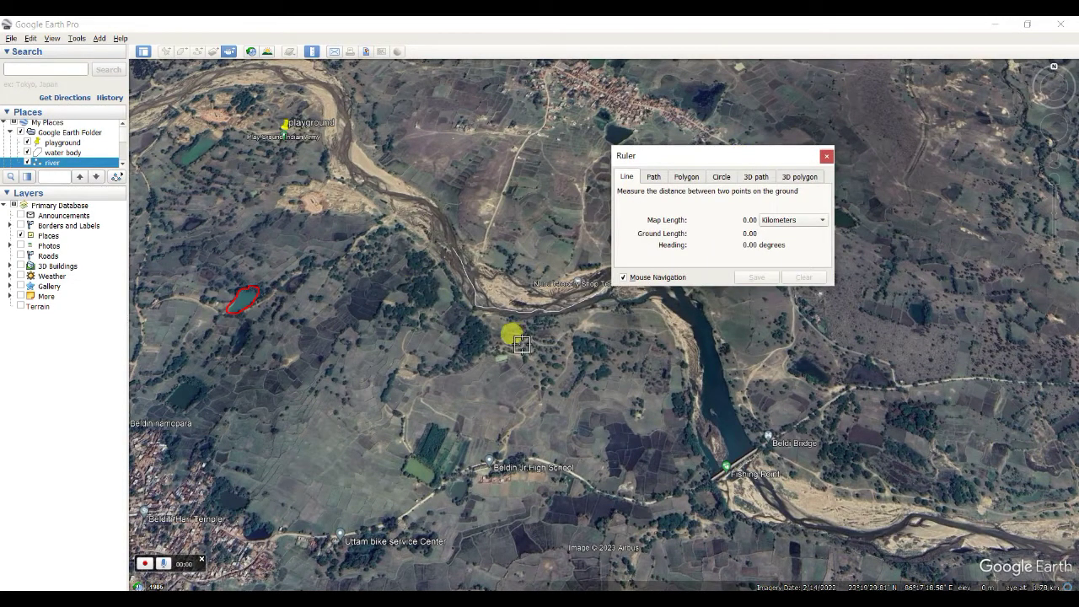
{"action": "left_click", "coordinate": [336, 392]}
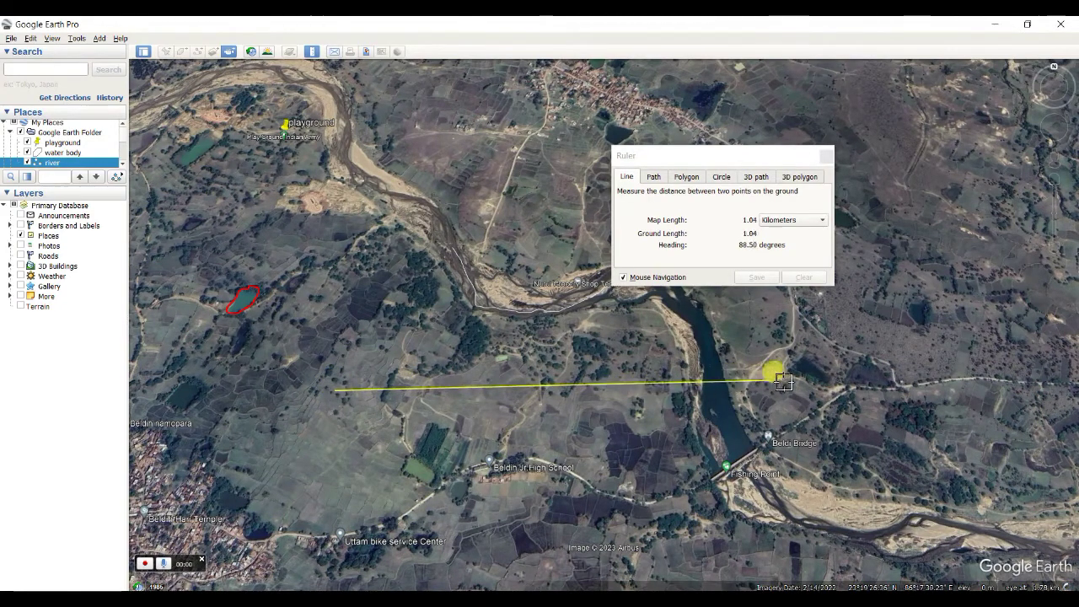
{"action": "left_click", "coordinate": [1034, 393]}
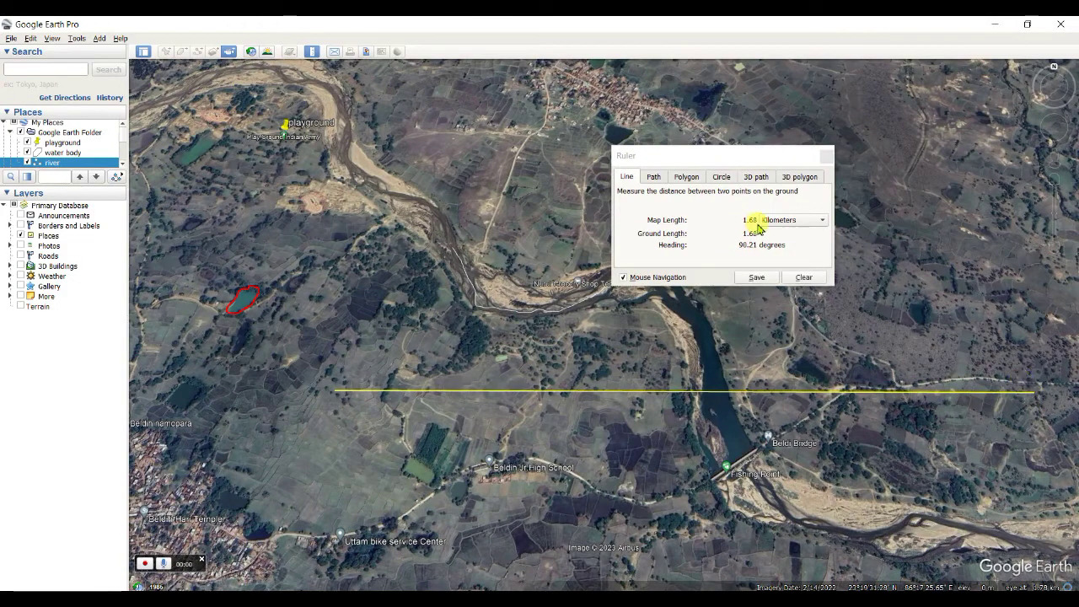
- Set the line ruler to feet and measure from the fields east of the water body polygon to the river's east bank
{"action": "left_click", "coordinate": [824, 223]}
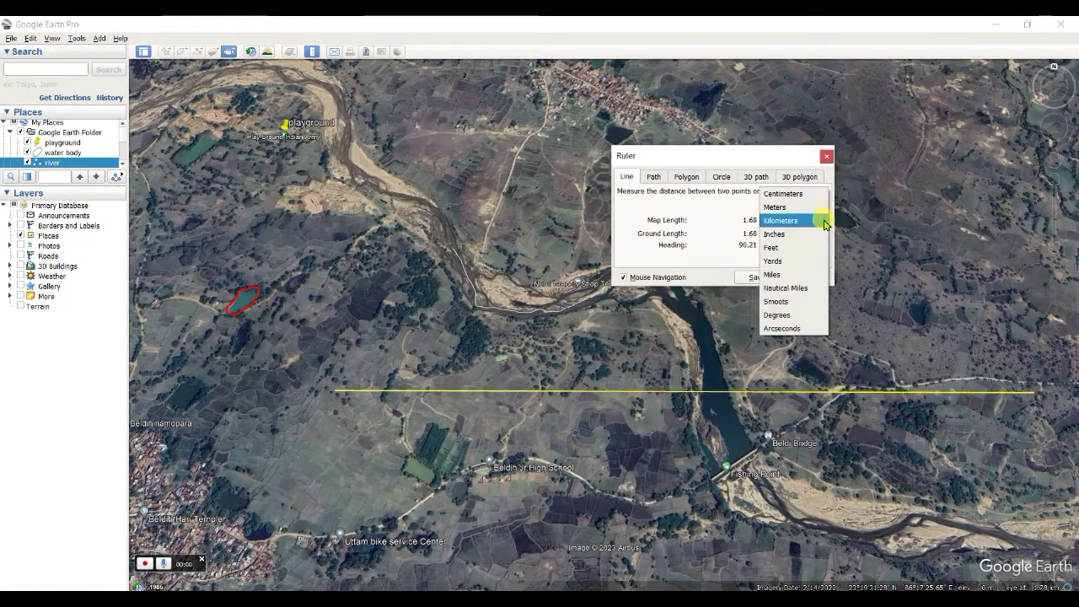
{"action": "left_click", "coordinate": [774, 243]}
{"action": "left_click", "coordinate": [354, 305]}
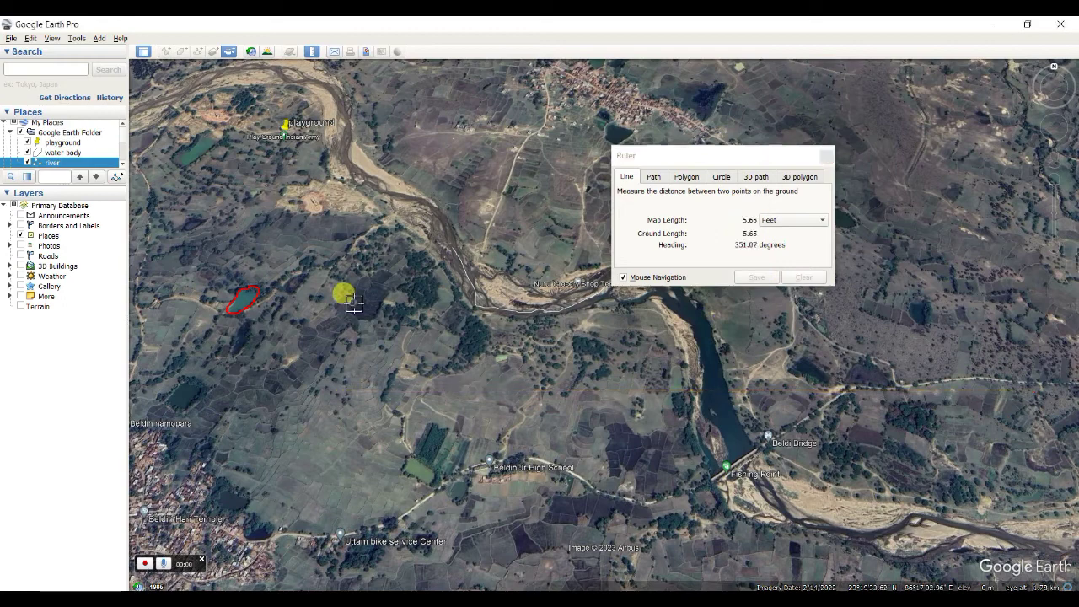
{"action": "left_click", "coordinate": [736, 394]}
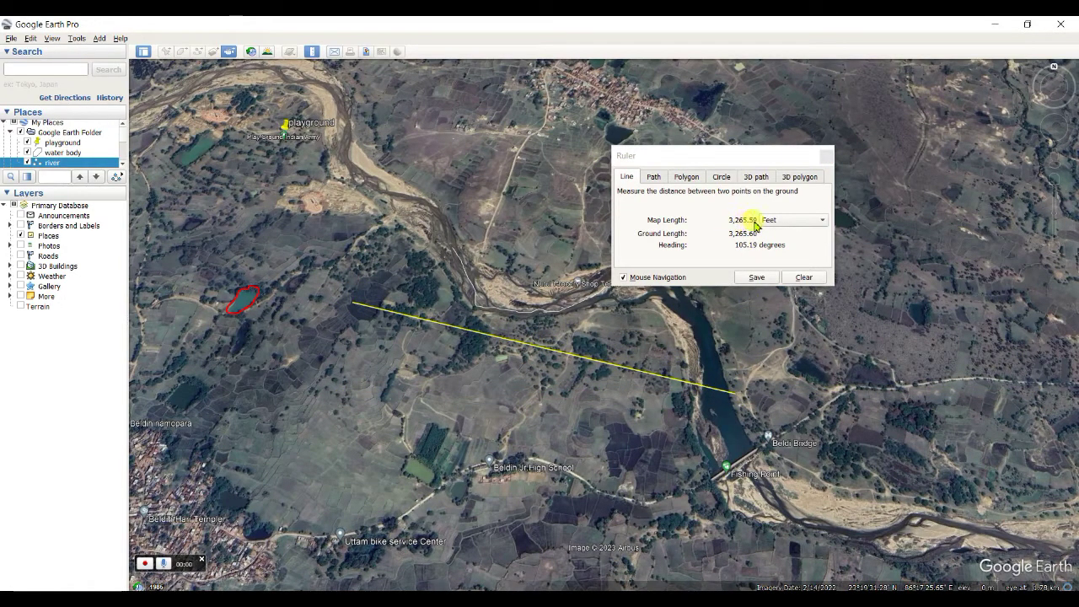
- Measure an eight-point zigzag path through the fields to just south of Beldih Jr High School and show its length in kilometers
{"action": "left_click", "coordinate": [655, 177]}
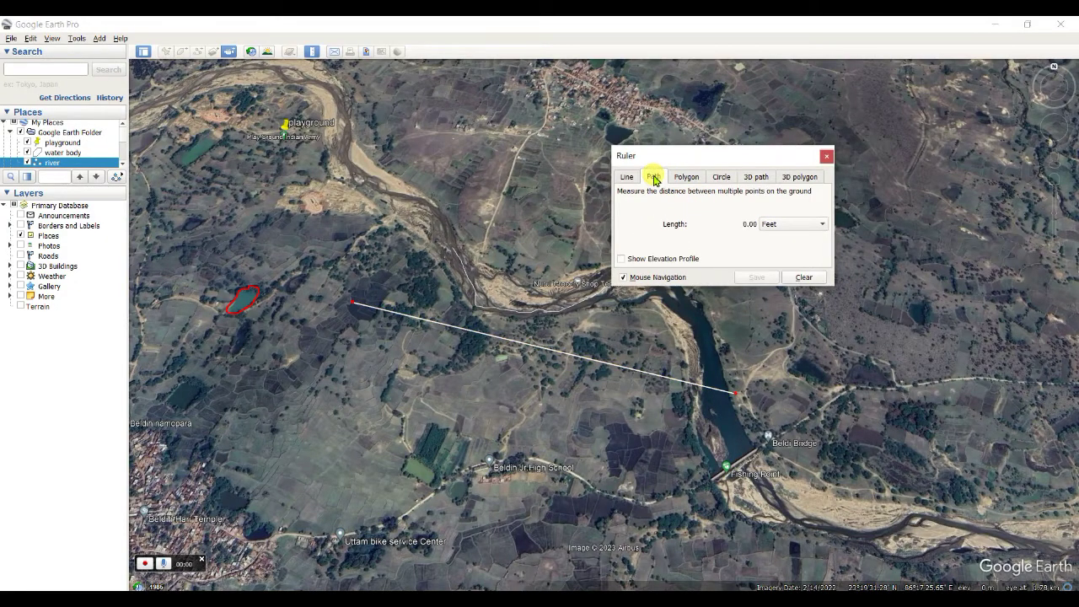
{"action": "left_click", "coordinate": [294, 395]}
{"action": "left_click", "coordinate": [314, 462]}
{"action": "left_click", "coordinate": [372, 462]}
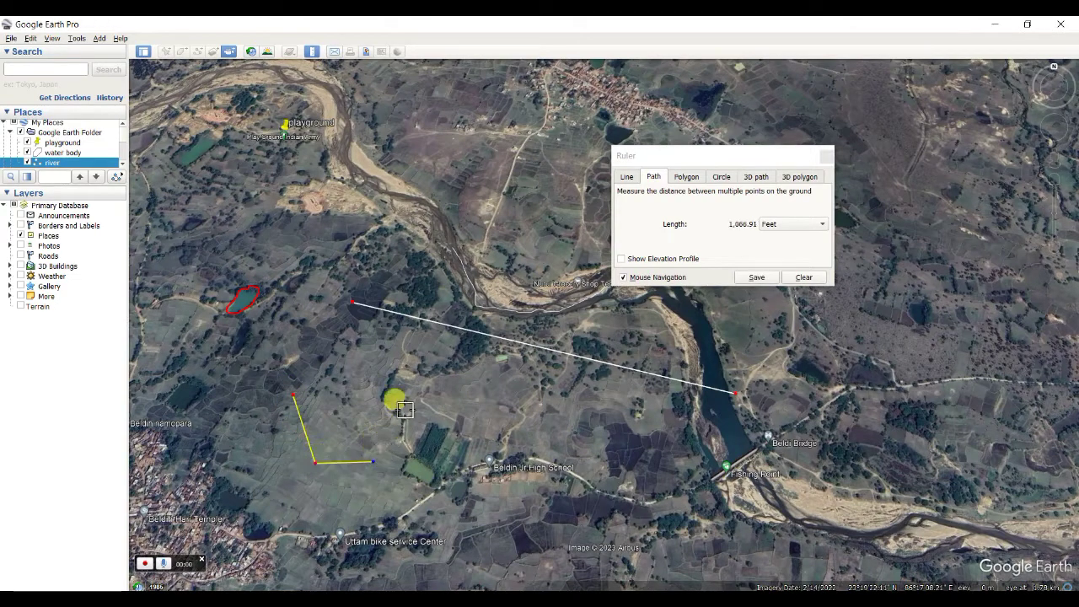
{"action": "left_click", "coordinate": [405, 406]}
{"action": "left_click", "coordinate": [469, 396]}
{"action": "left_click", "coordinate": [517, 411]}
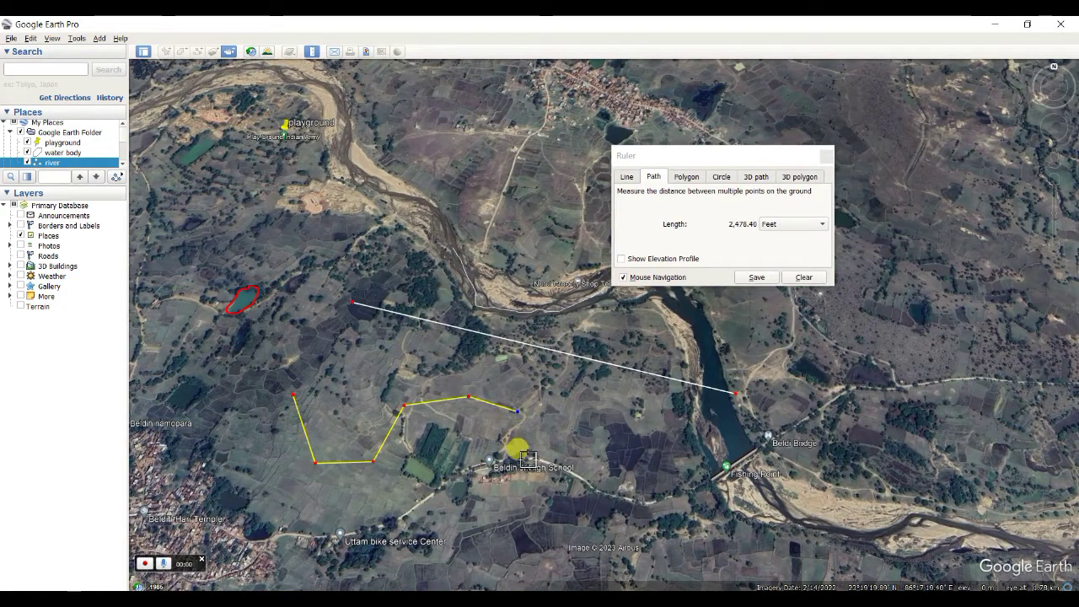
{"action": "left_click", "coordinate": [526, 456]}
{"action": "left_click", "coordinate": [531, 490]}
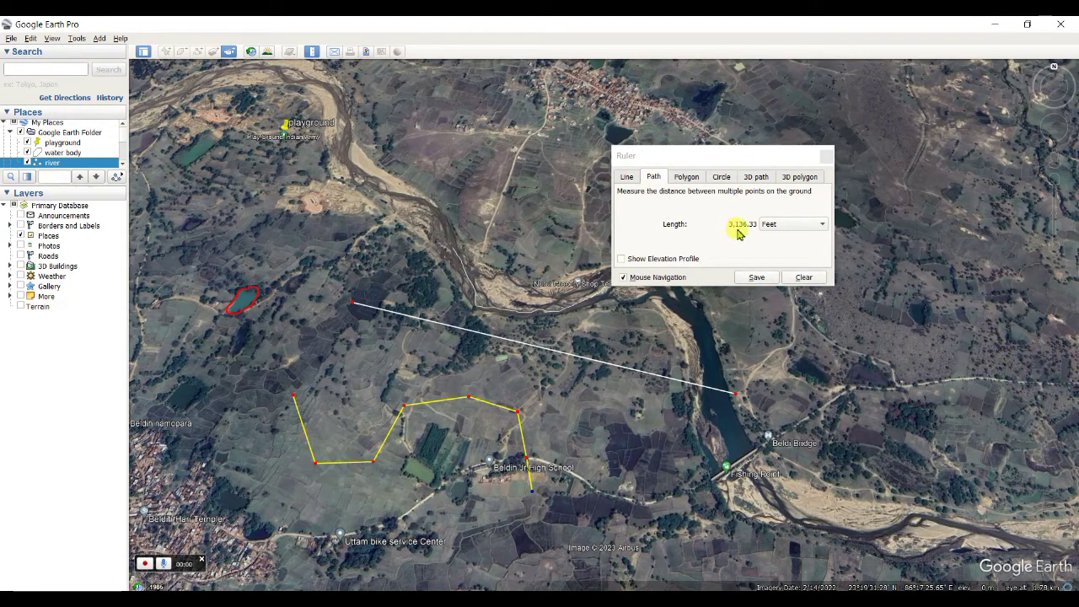
{"action": "left_click", "coordinate": [810, 223]}
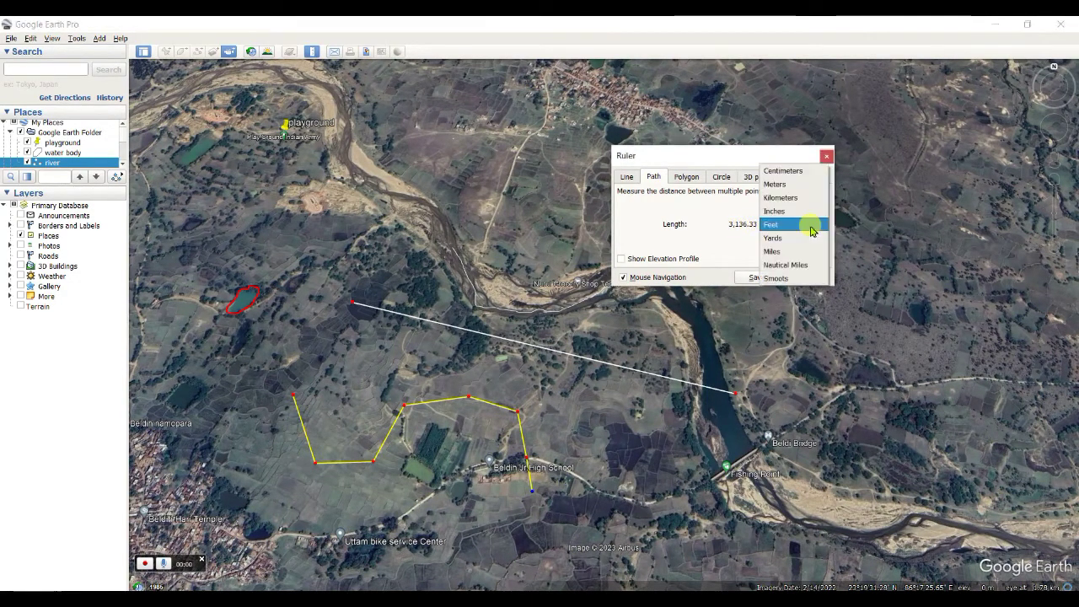
{"action": "left_click", "coordinate": [788, 199]}
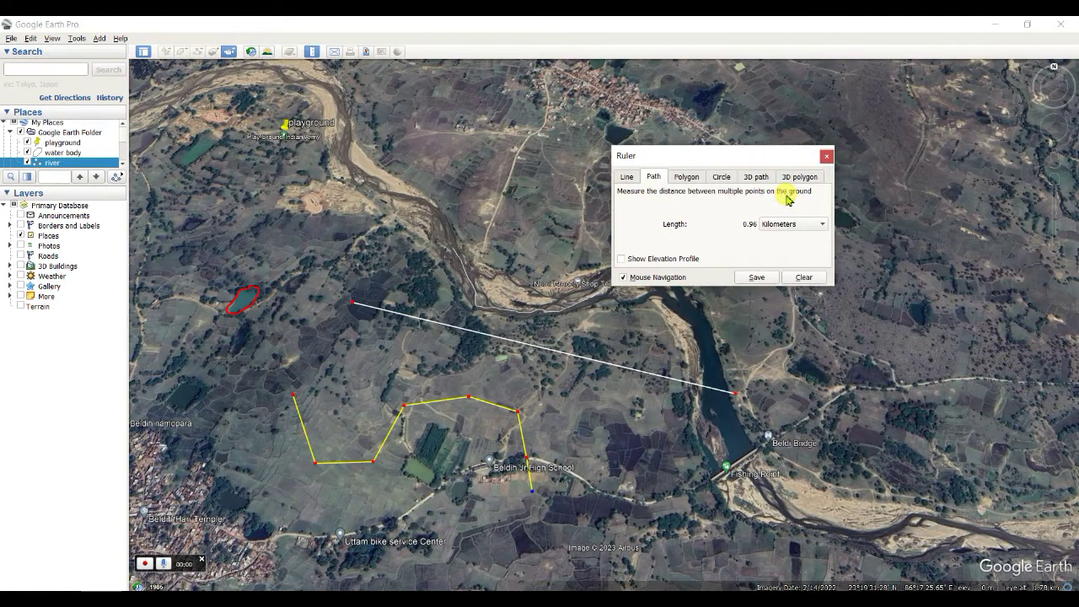
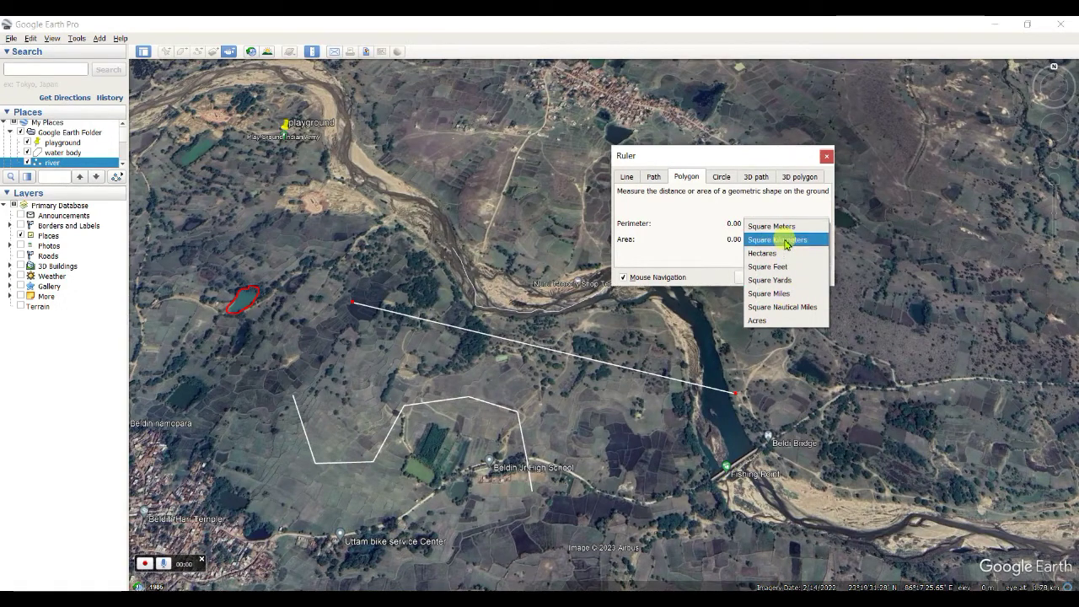
- Measure the pond north of Beldih namopara with a four-corner polygon in kilometers and square kilometers, and clear the measurements
{"action": "left_click", "coordinate": [784, 240]}
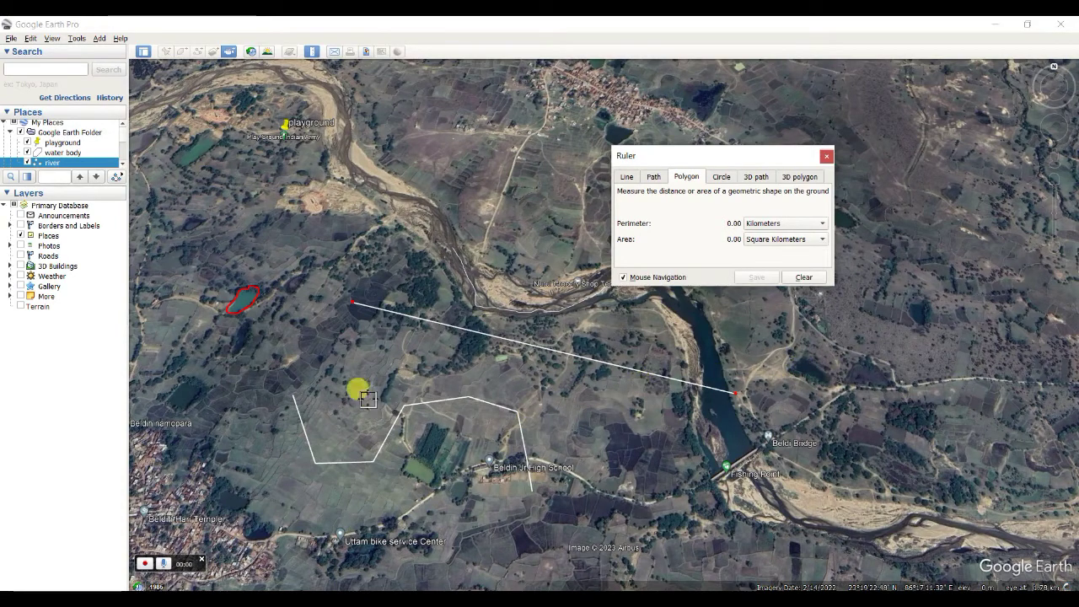
{"action": "left_click", "coordinate": [184, 379]}
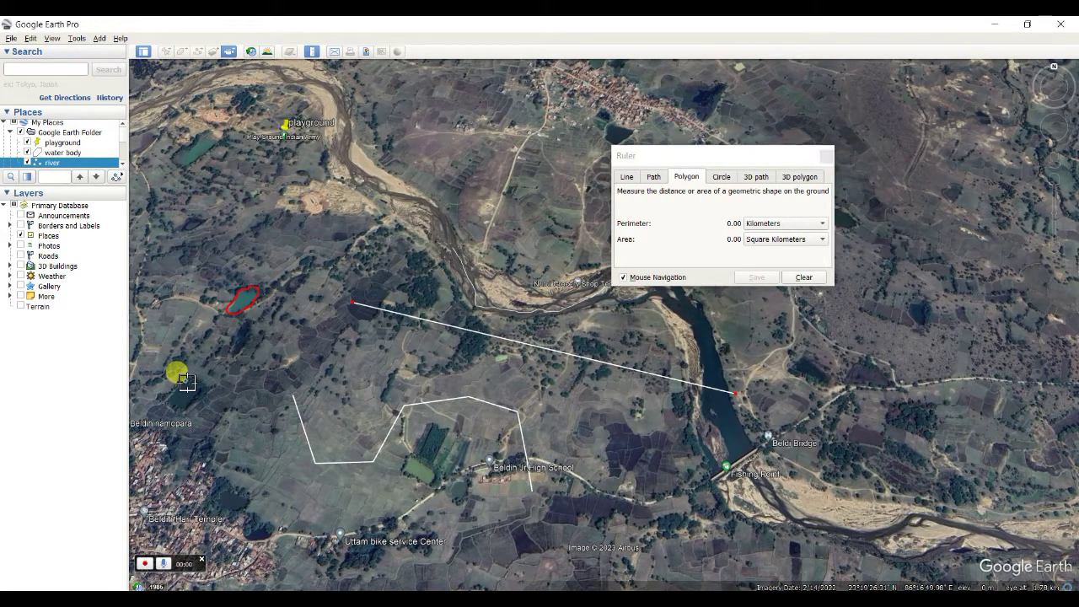
{"action": "left_click", "coordinate": [172, 395]}
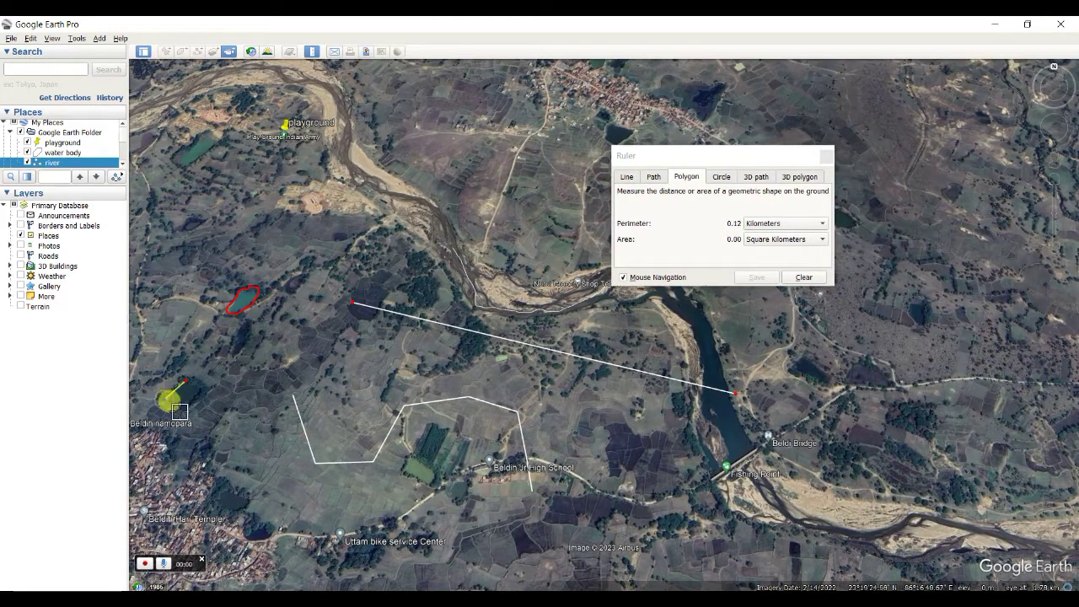
{"action": "left_click", "coordinate": [182, 412]}
{"action": "left_click", "coordinate": [203, 393]}
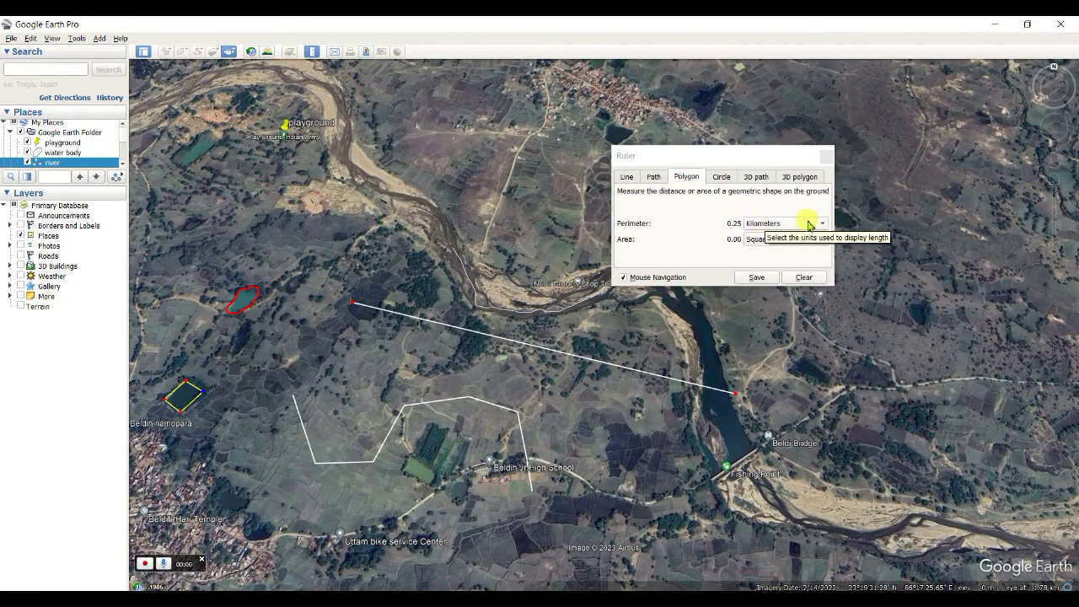
{"action": "left_click", "coordinate": [788, 239]}
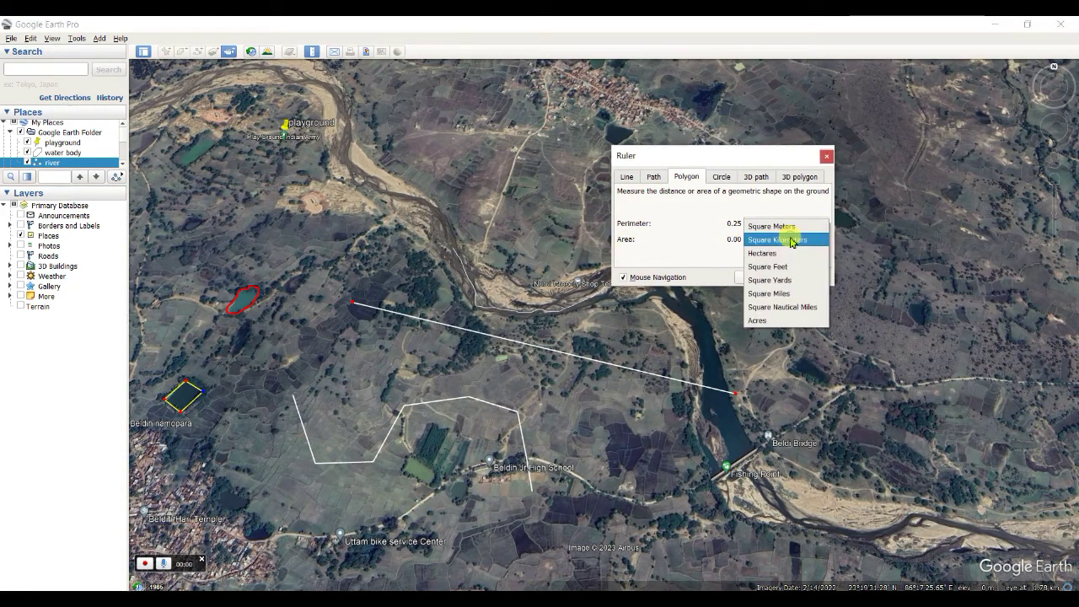
{"action": "left_click", "coordinate": [792, 240]}
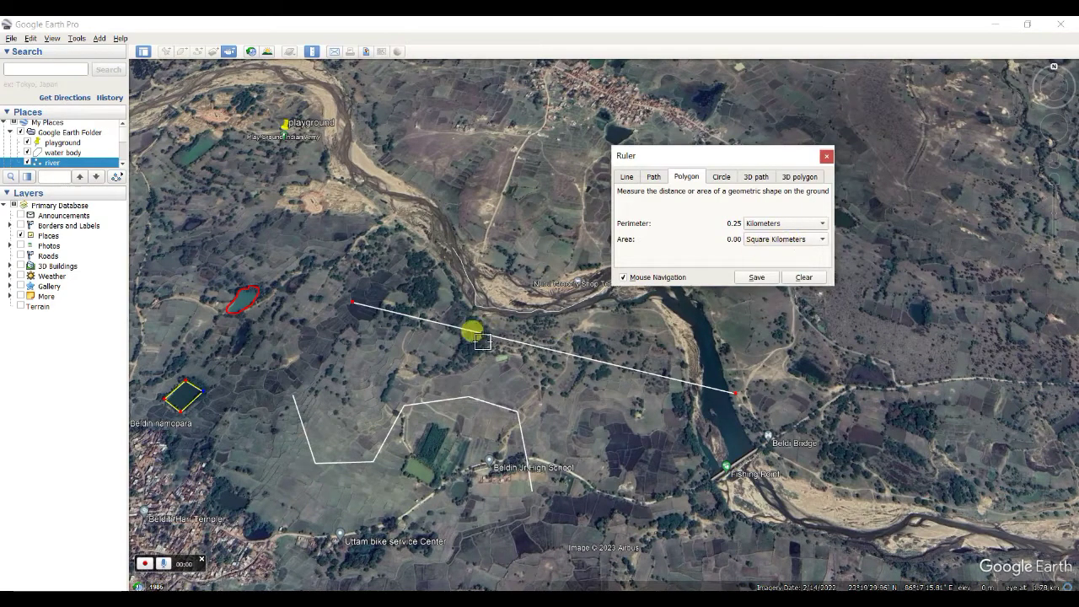
{"action": "mouse_move", "coordinate": [911, 233]}
{"action": "left_mouse_down"}
{"action": "mouse_move", "coordinate": [939, 234]}
{"action": "mouse_move", "coordinate": [981, 266]}
{"action": "mouse_move", "coordinate": [920, 244]}
{"action": "left_mouse_up"}
{"action": "left_click", "coordinate": [804, 278]}
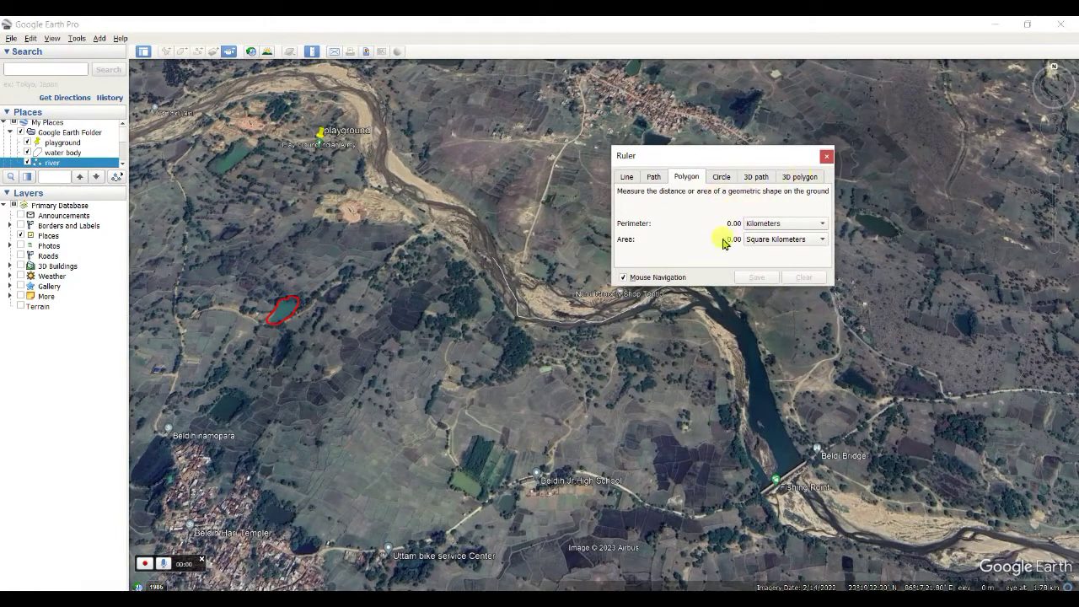
- Set the polygon area unit to hectares and measure a seven-point polygon around the western part of the river bend
{"action": "left_click_drag", "start_coordinate": [446, 345], "coordinate": [478, 361]}
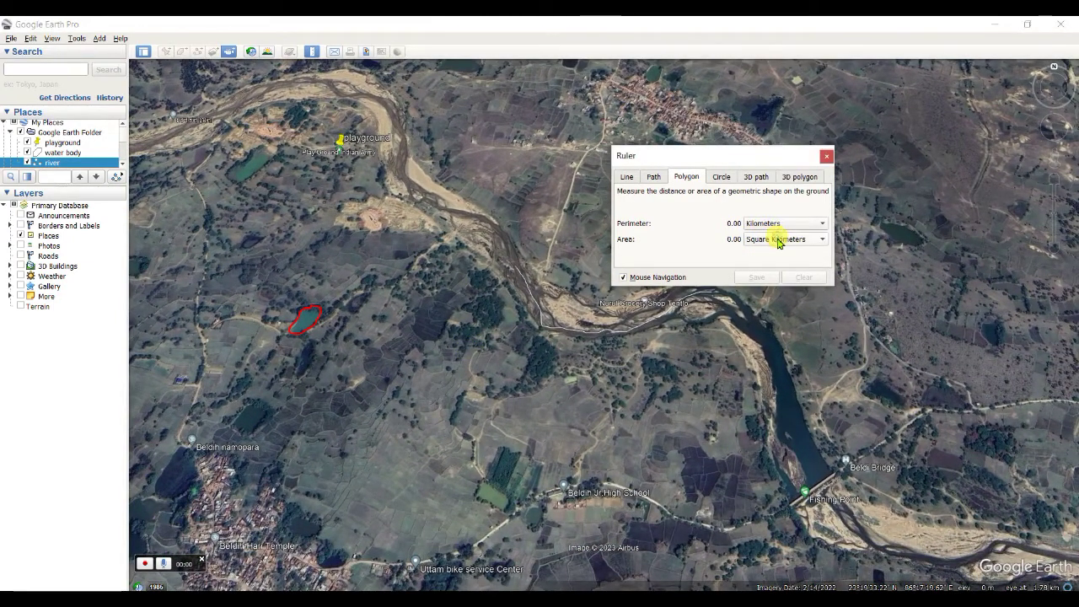
{"action": "left_click", "coordinate": [776, 239]}
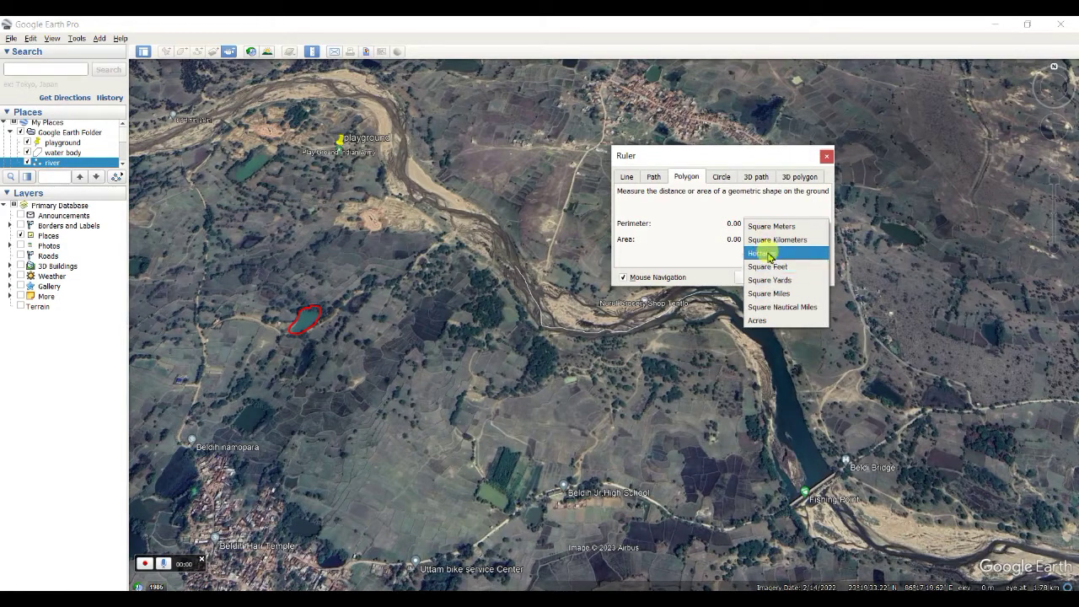
{"action": "left_click", "coordinate": [764, 253]}
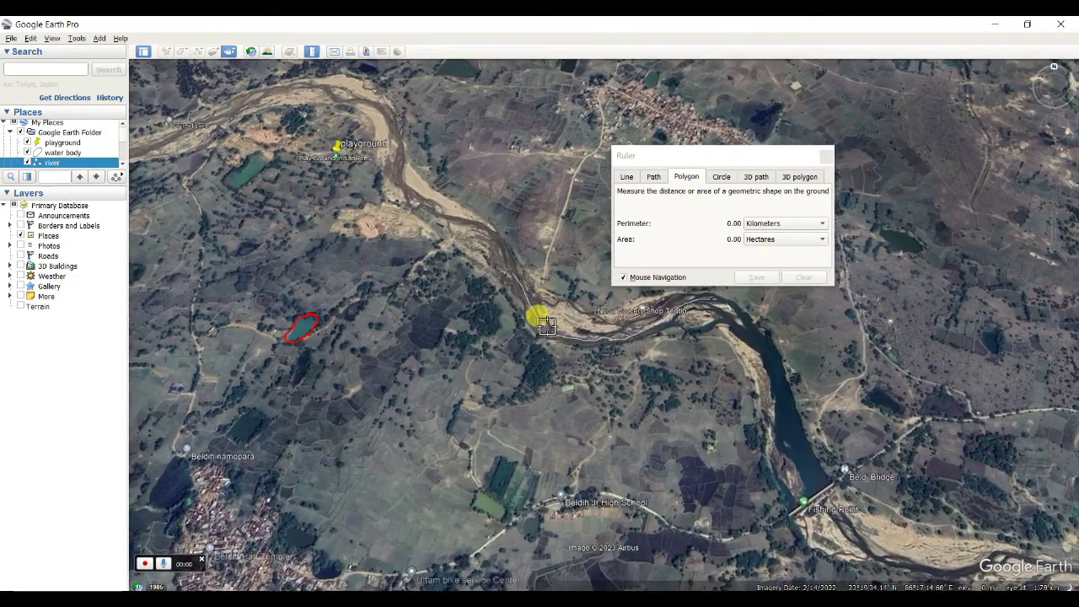
{"action": "left_click", "coordinate": [522, 341]}
{"action": "left_click", "coordinate": [514, 374]}
{"action": "left_click", "coordinate": [566, 392]}
{"action": "left_click", "coordinate": [625, 371]}
{"action": "left_click", "coordinate": [587, 302]}
{"action": "left_click", "coordinate": [560, 285]}
{"action": "left_click", "coordinate": [509, 307]}
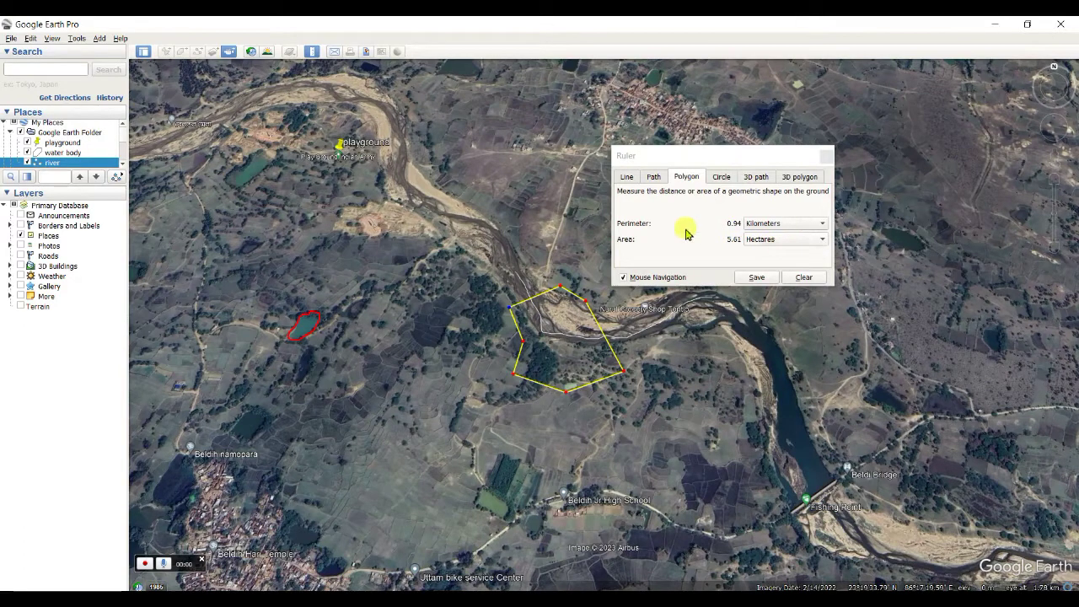
- Measure a circle of about 0.25 km radius over the fields between the water body polygon and the school
{"action": "left_click", "coordinate": [722, 177]}
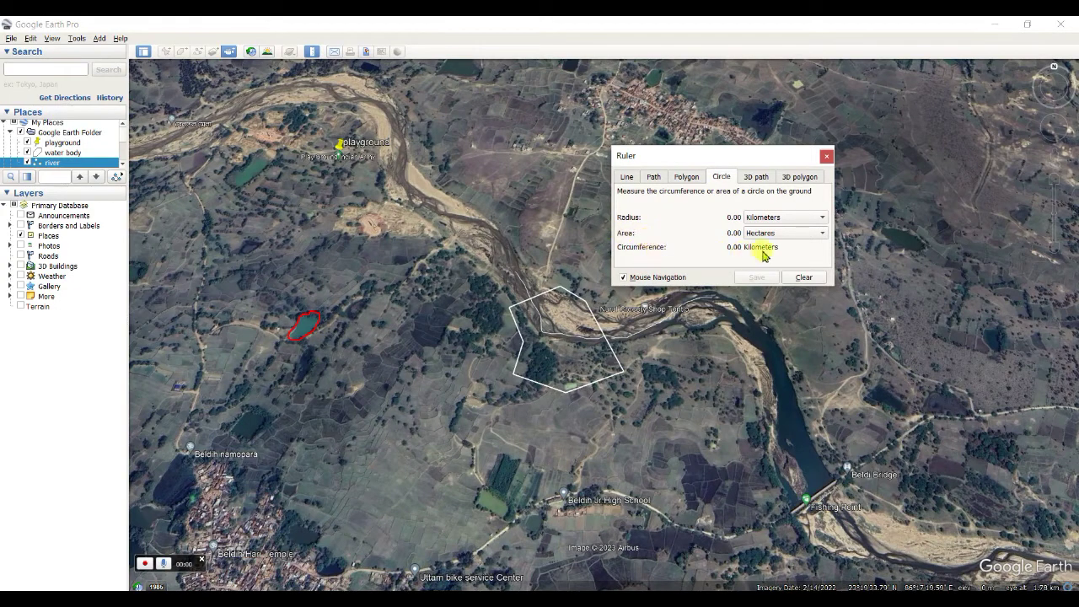
{"action": "left_click_drag", "start_coordinate": [379, 424], "coordinate": [470, 475]}
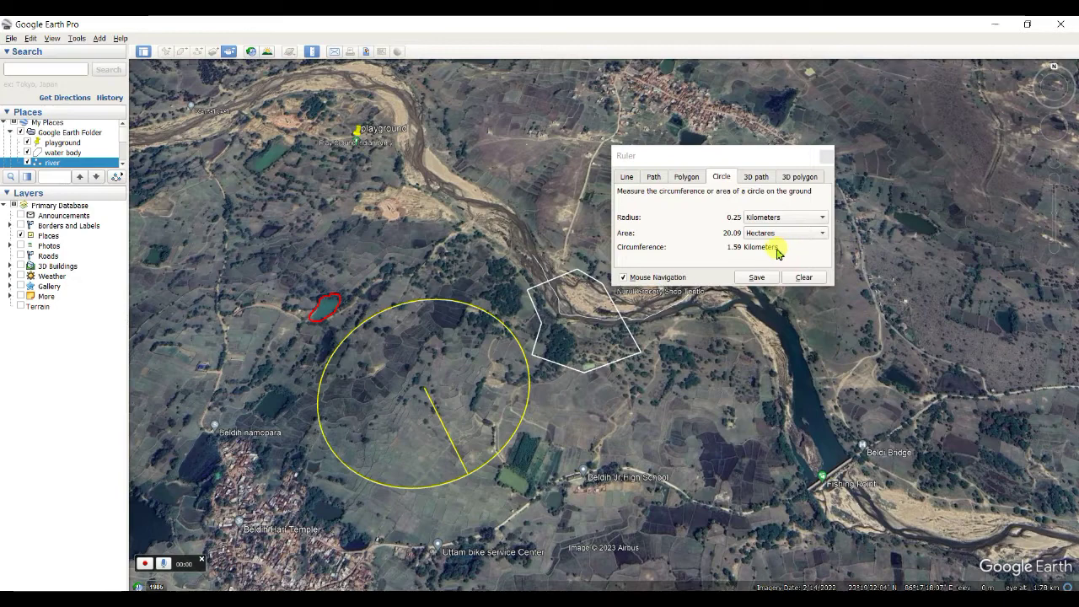
- Measure a 3D path as an open five-sided loop in the fields south of the river bend, northwest of Beldi Bridge
{"action": "left_click", "coordinate": [757, 177]}
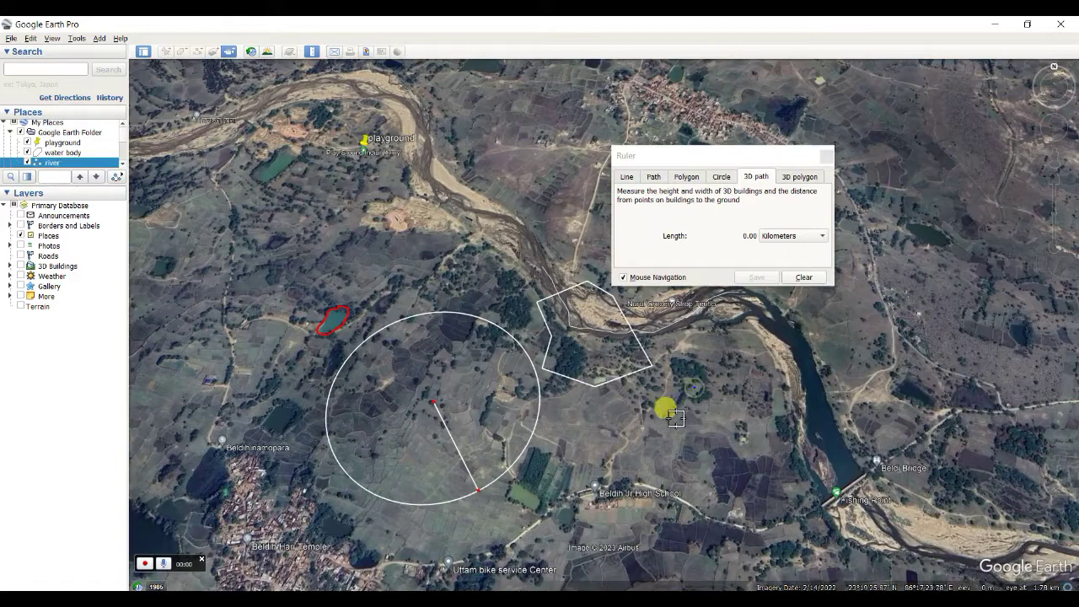
{"action": "left_click", "coordinate": [674, 417]}
{"action": "left_click", "coordinate": [715, 445]}
{"action": "left_click", "coordinate": [742, 412]}
{"action": "left_click", "coordinate": [724, 373]}
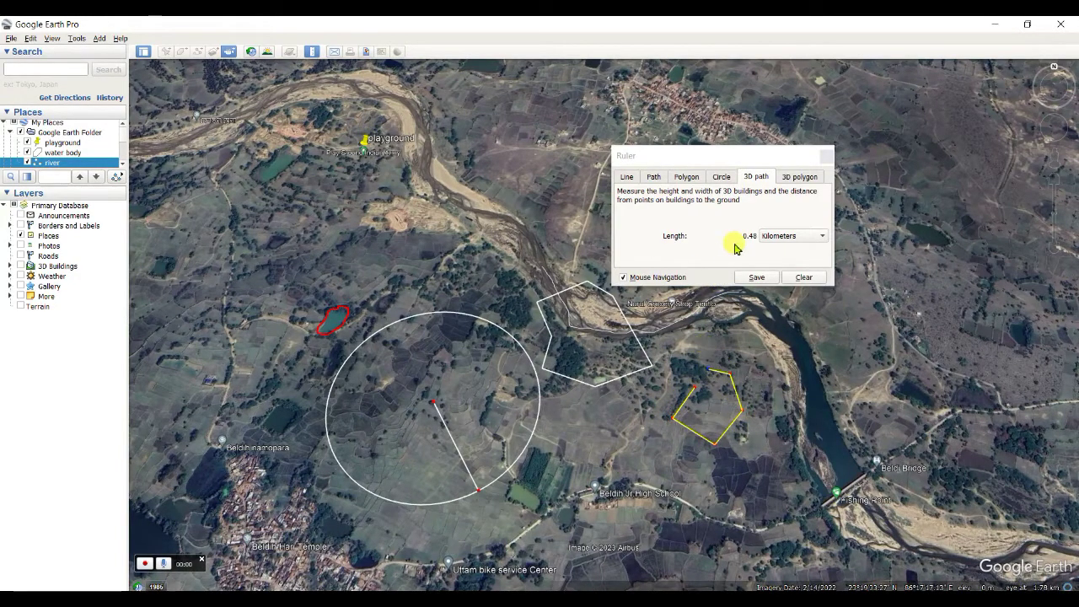
{"action": "left_click", "coordinate": [705, 386]}
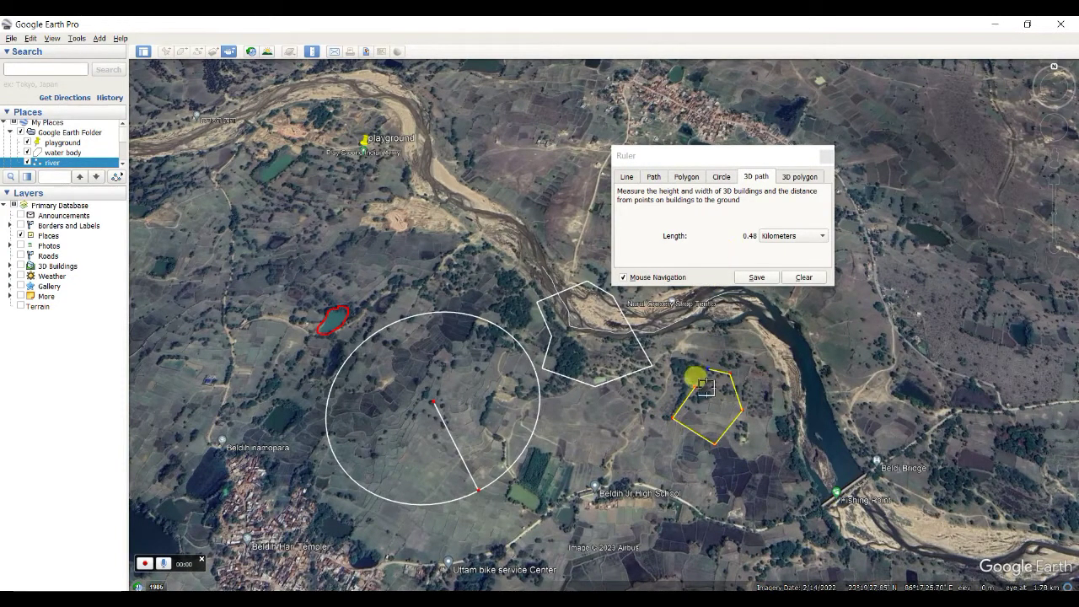
- Measure a four-corner 3D polygon in the fields northeast of the river, and clear all measurements and close the ruler
{"action": "left_click", "coordinate": [794, 179]}
{"action": "left_click", "coordinate": [925, 134]}
{"action": "left_click", "coordinate": [914, 216]}
{"action": "left_click", "coordinate": [967, 290]}
{"action": "left_click", "coordinate": [983, 125]}
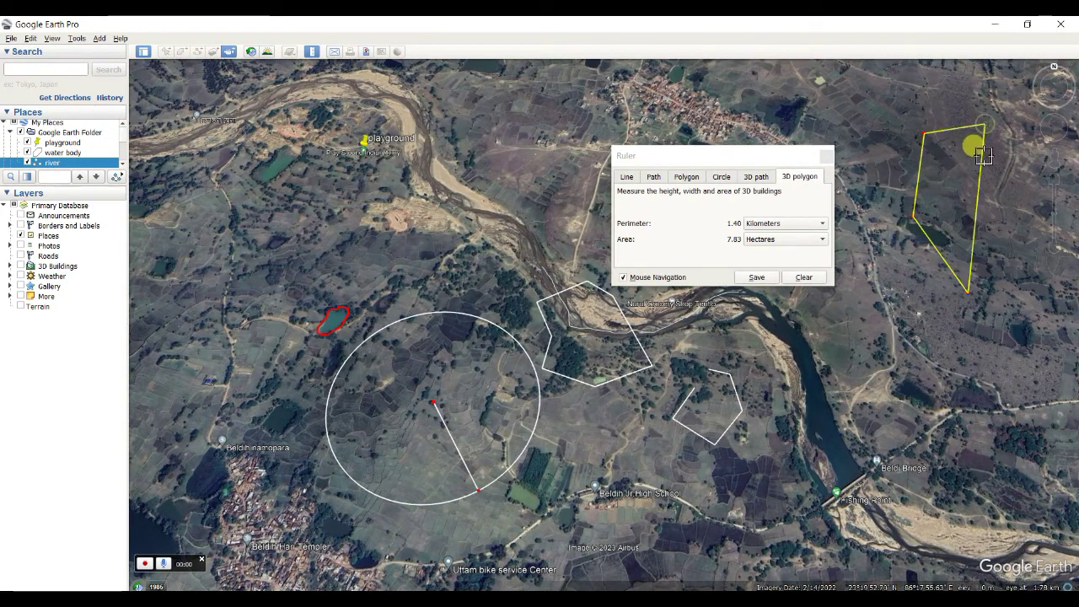
{"action": "left_click", "coordinate": [806, 278]}
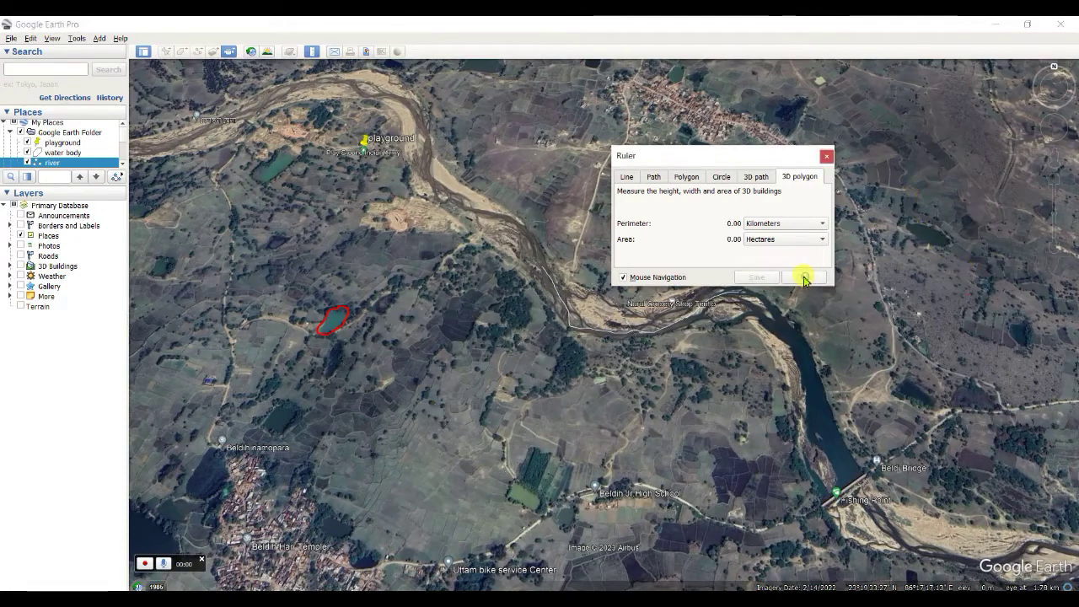
{"action": "left_click", "coordinate": [827, 156]}
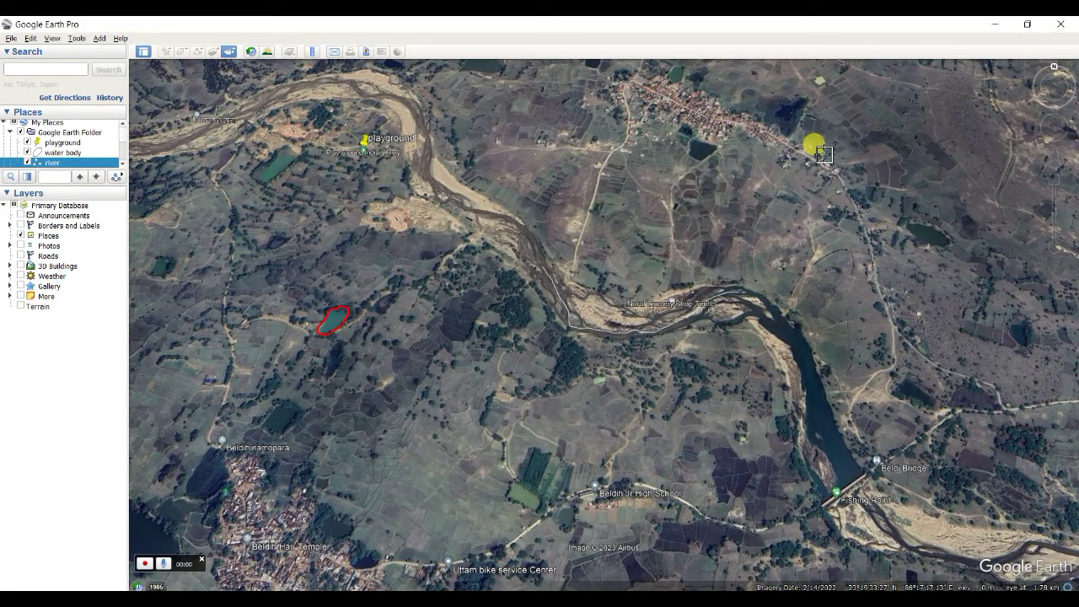
- Review the email attachment choices for sending the current view, and leave without sending anything
{"action": "left_click", "coordinate": [335, 52]}
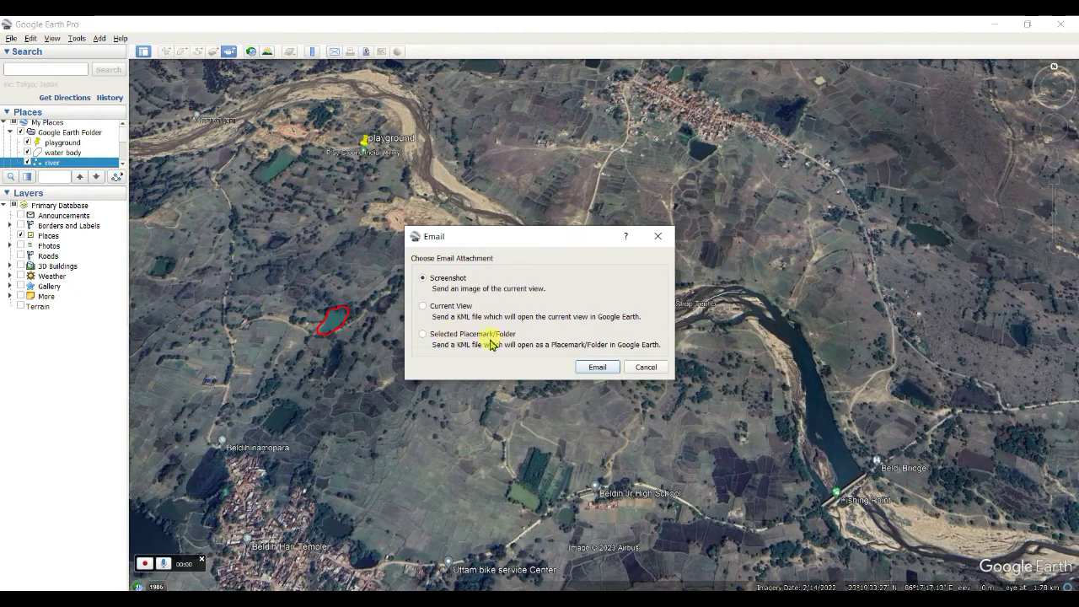
{"action": "left_click", "coordinate": [646, 369]}
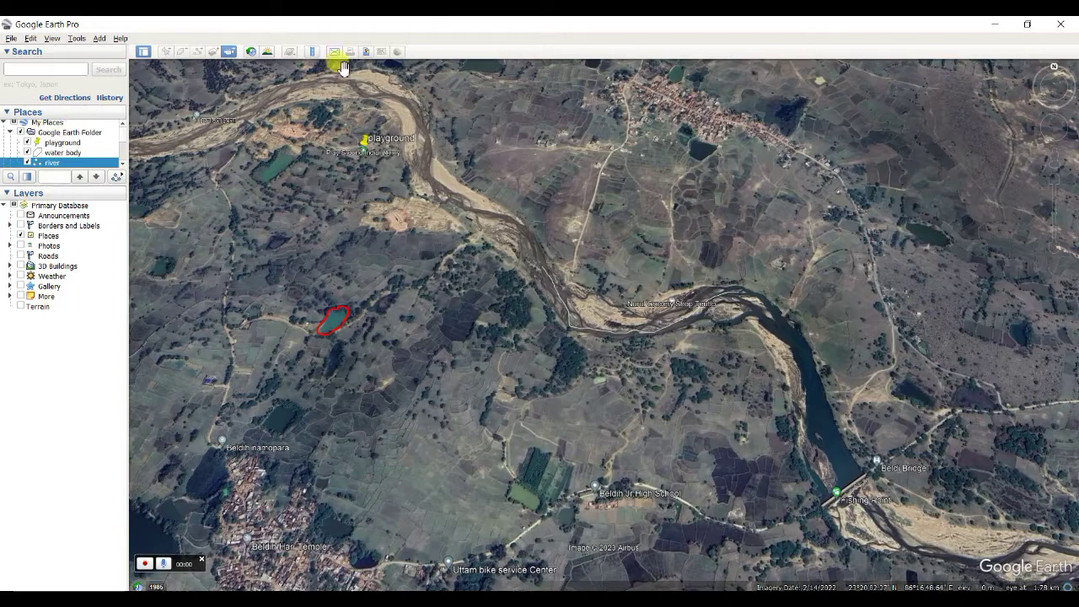
- Open the map image layout, zoom in on the river bend and fill the legend with the features in view
{"action": "left_click", "coordinate": [367, 53]}
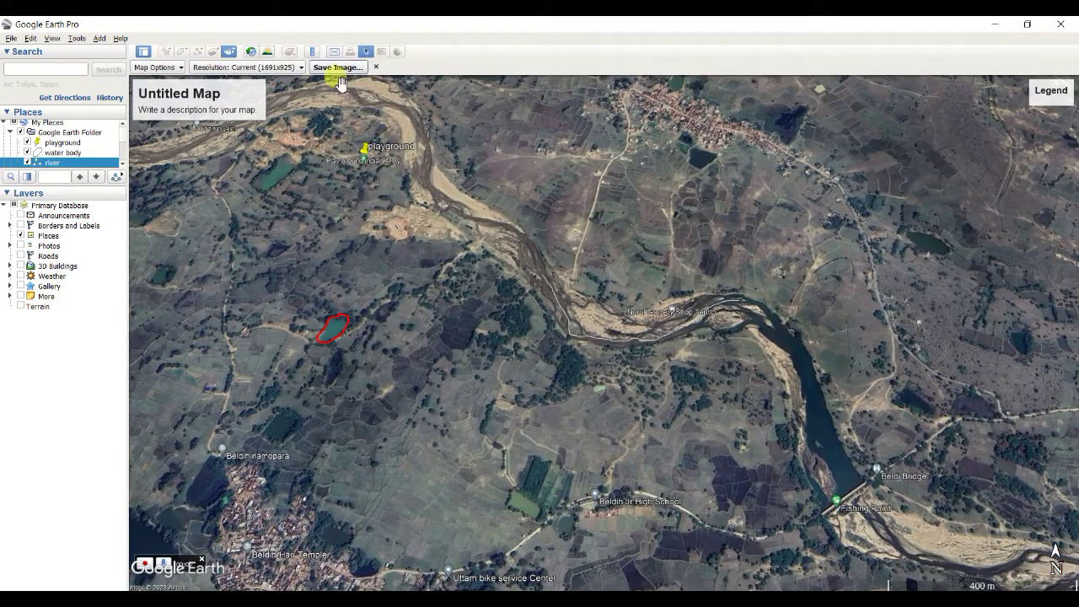
{"action": "scroll", "coordinate": [523, 346], "scroll_direction": "down", "scroll_amount": 2}
{"action": "scroll", "coordinate": [523, 346], "scroll_direction": "up", "scroll_amount": 4}
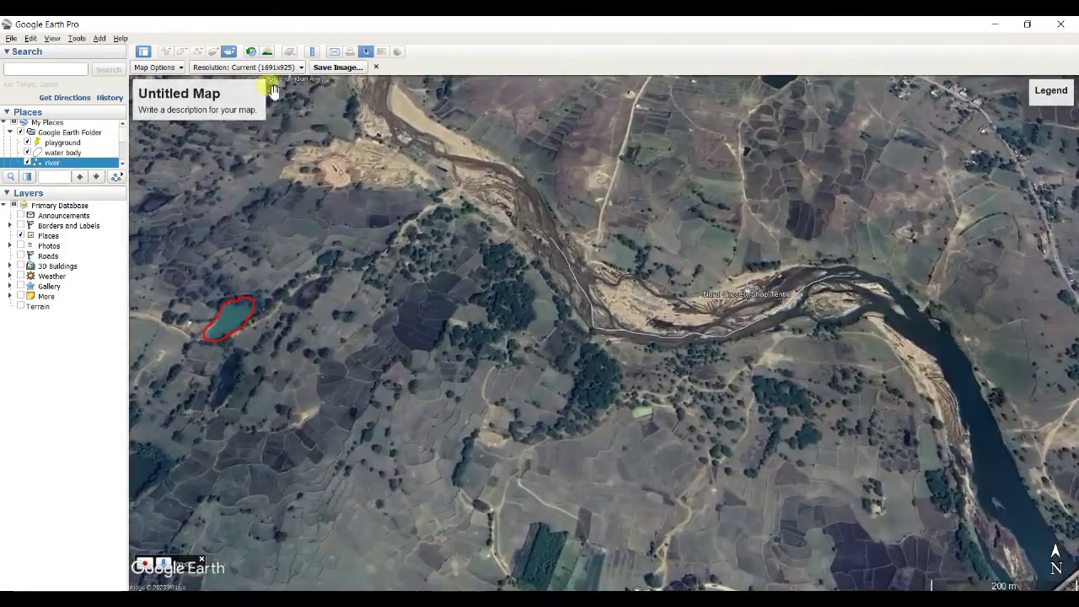
{"action": "left_click", "coordinate": [1046, 100]}
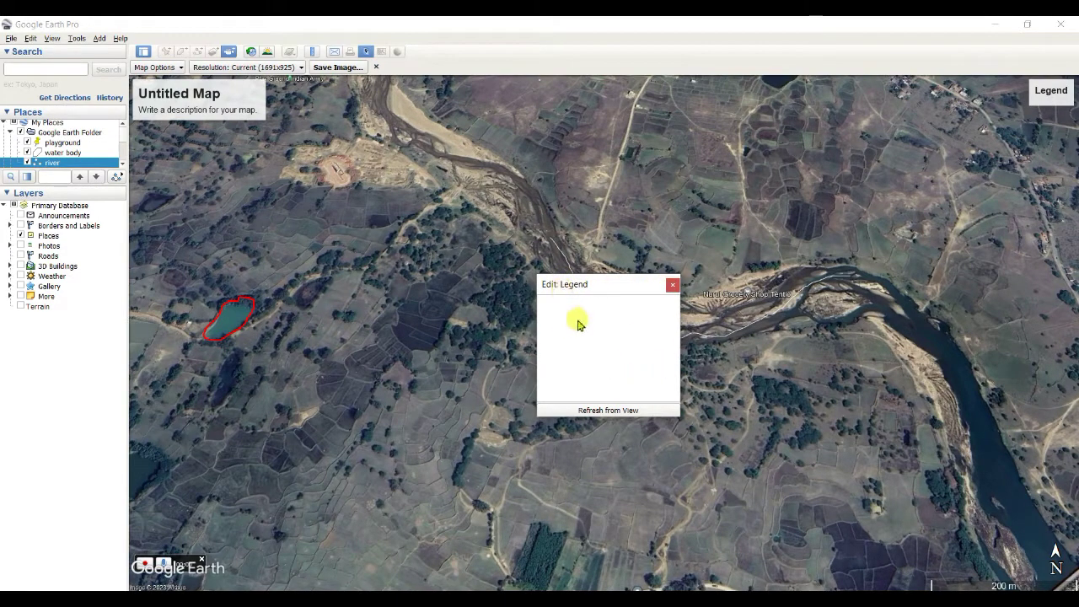
{"action": "left_click", "coordinate": [605, 411]}
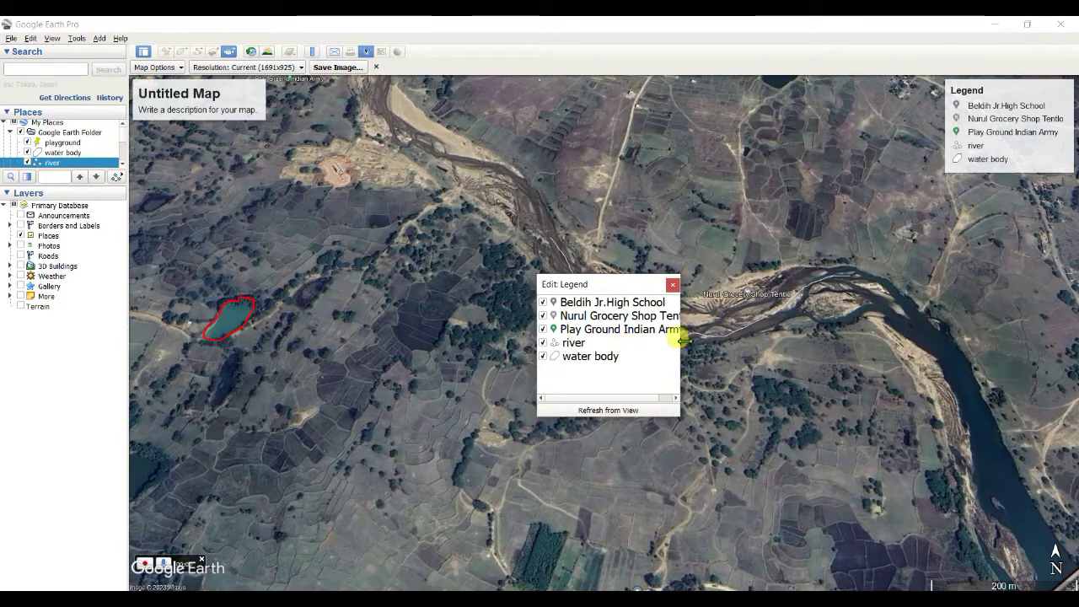
{"action": "left_click", "coordinate": [672, 284]}
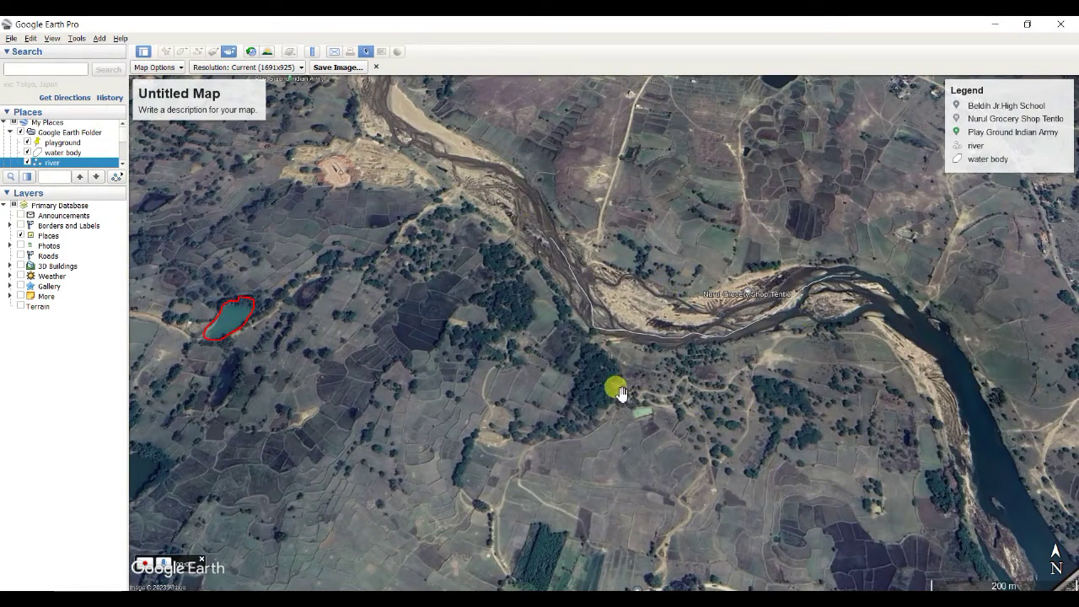
- Widen the map to include the playground placemark and Beldi Bridge, and refresh the legend from that view
{"action": "scroll", "coordinate": [620, 384], "scroll_direction": "down", "scroll_amount": 4}
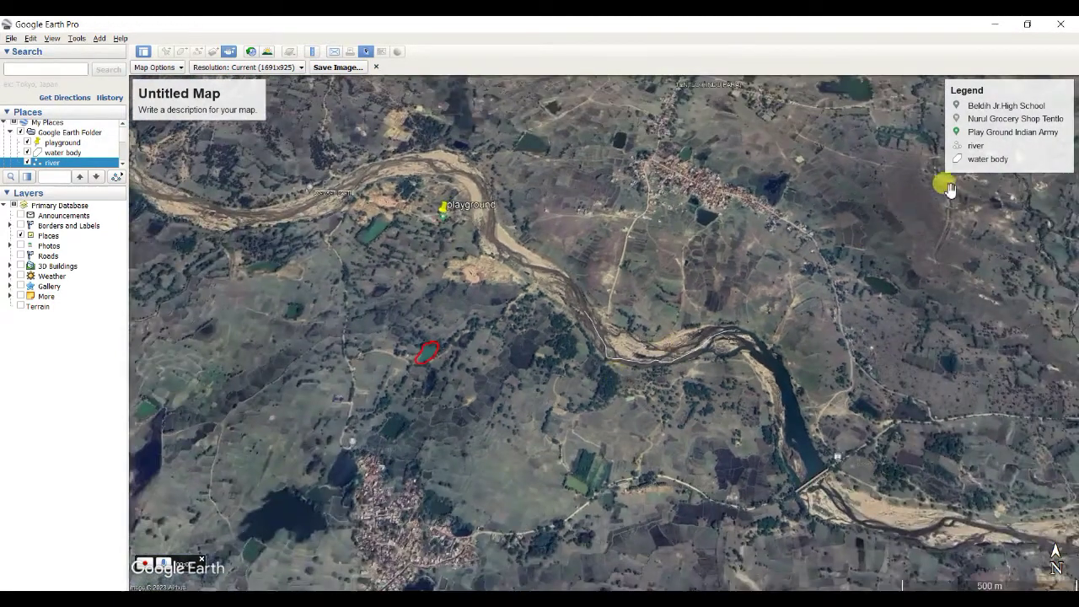
{"action": "left_click", "coordinate": [1010, 127]}
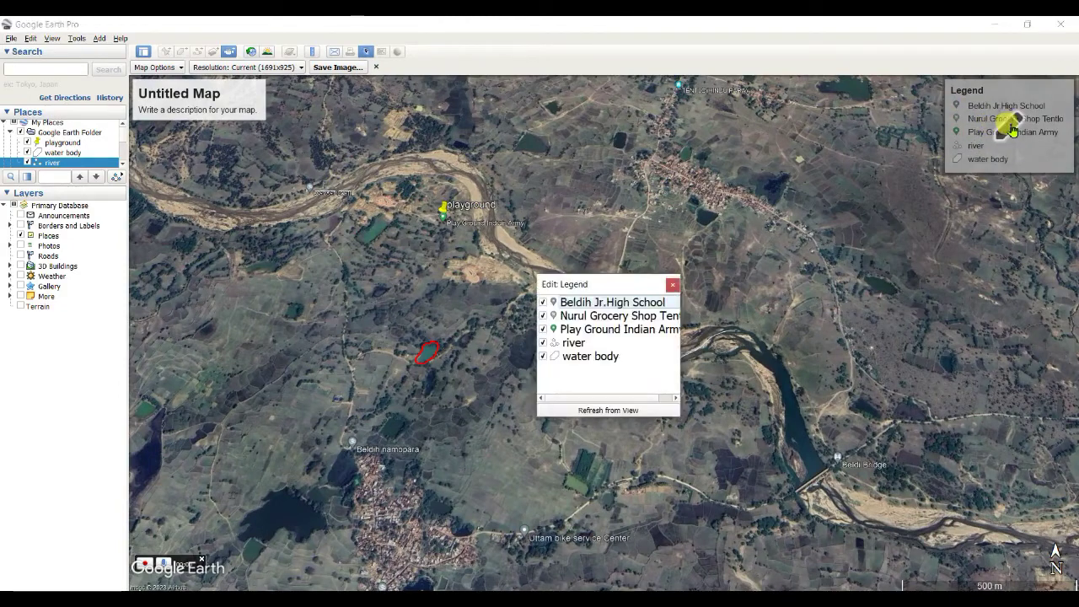
{"action": "left_click", "coordinate": [612, 410]}
{"action": "scroll", "coordinate": [595, 383], "scroll_direction": "down", "scroll_amount": 1}
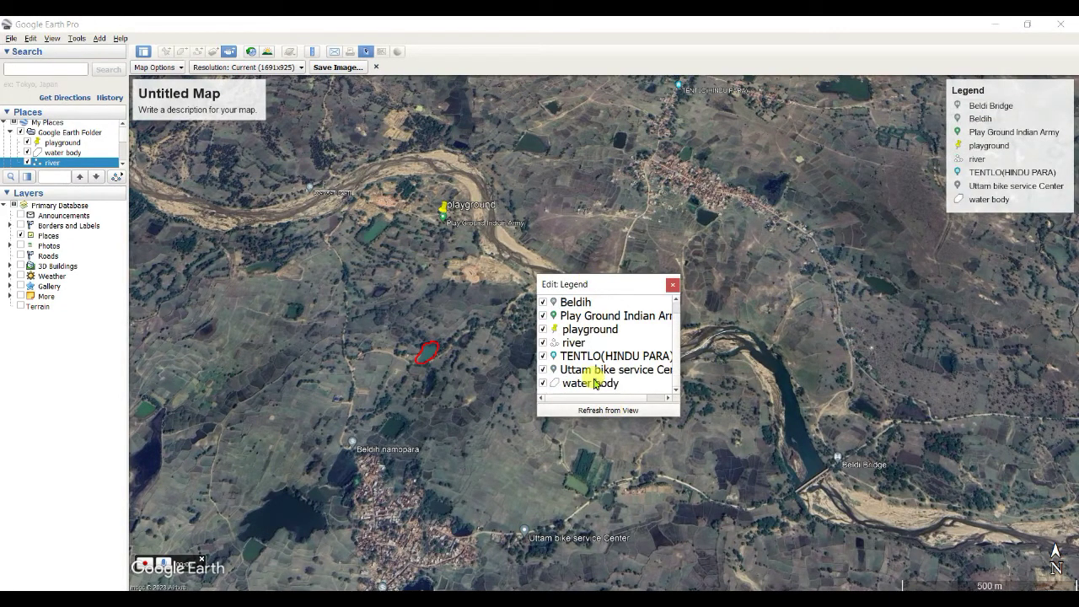
{"action": "scroll", "coordinate": [595, 384], "scroll_direction": "up", "scroll_amount": 1}
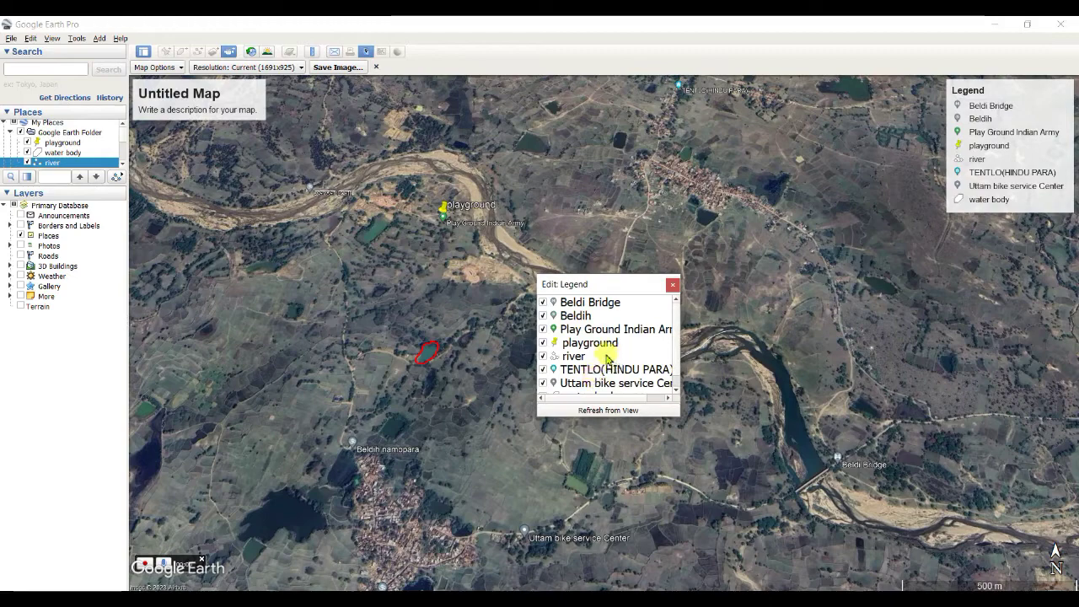
{"action": "left_click", "coordinate": [672, 286]}
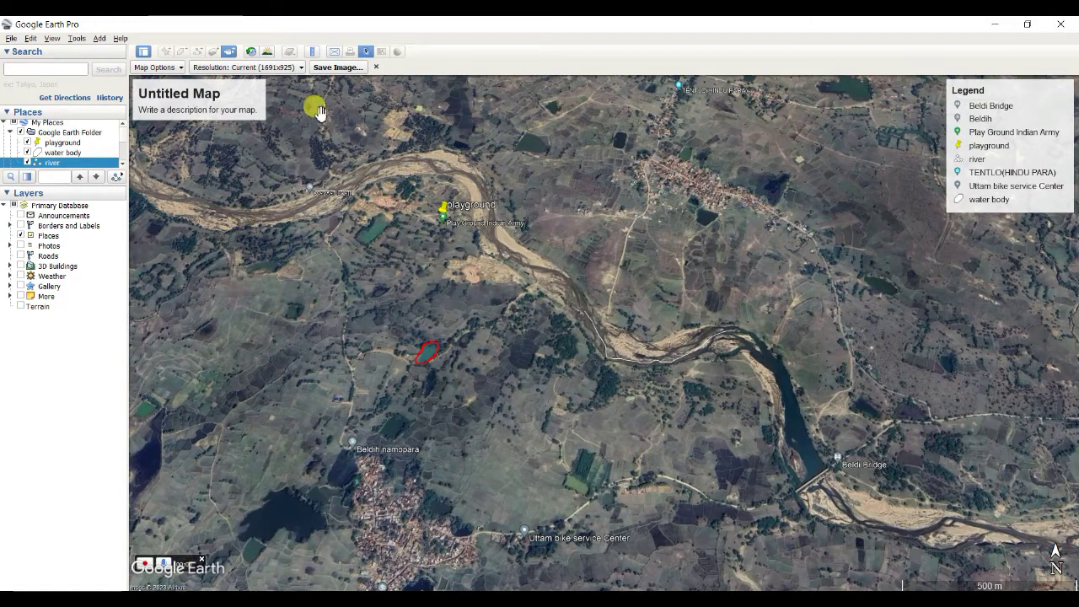
- Set the map title to "google earth"
{"action": "left_click", "coordinate": [190, 98]}
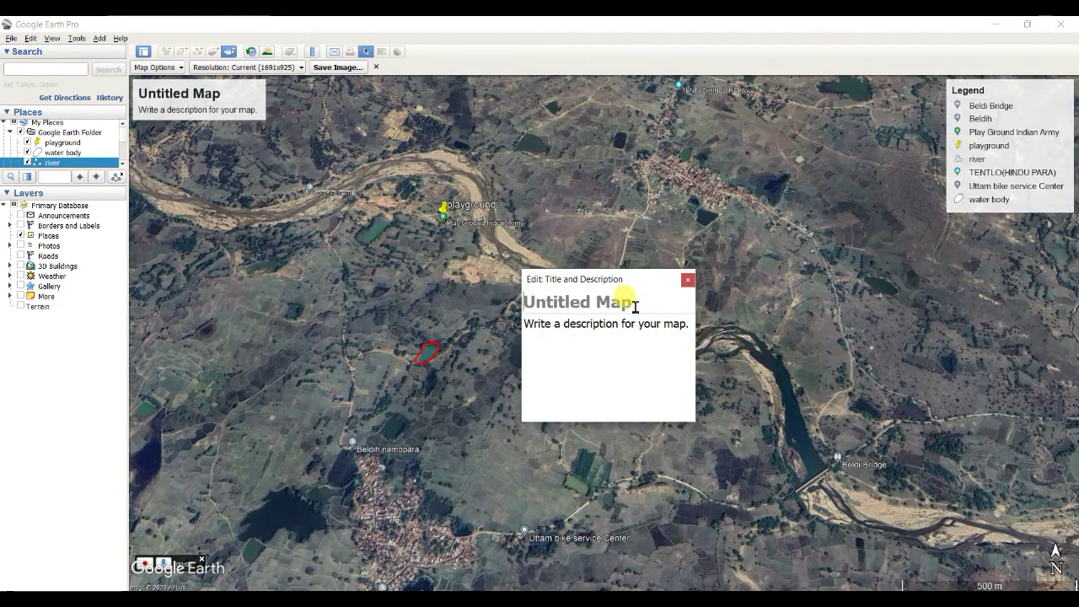
{"action": "type", "text": "google"}
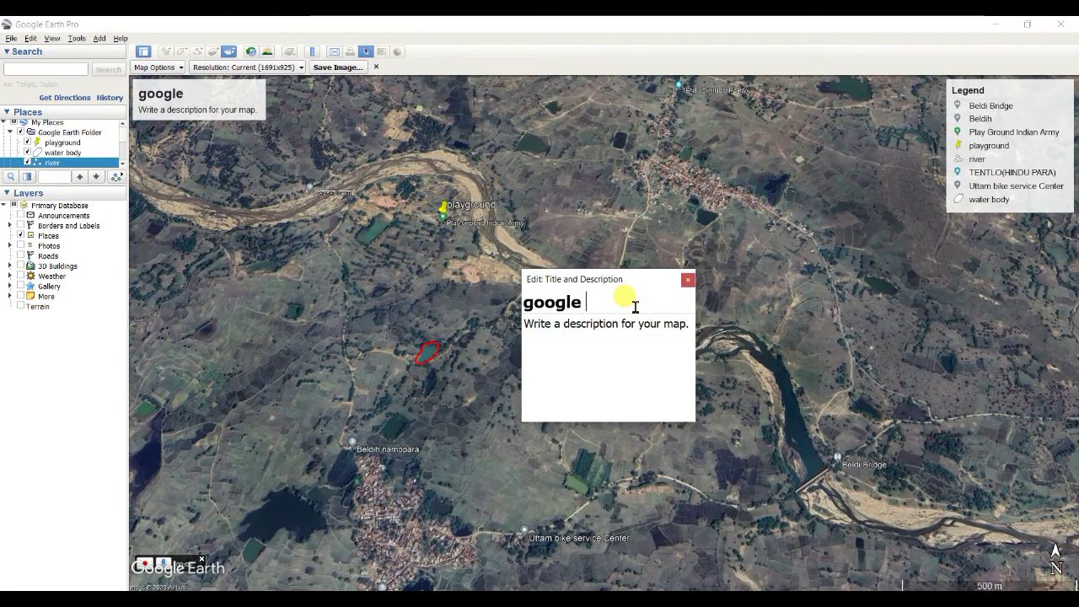
{"action": "type", "text": " earth"}
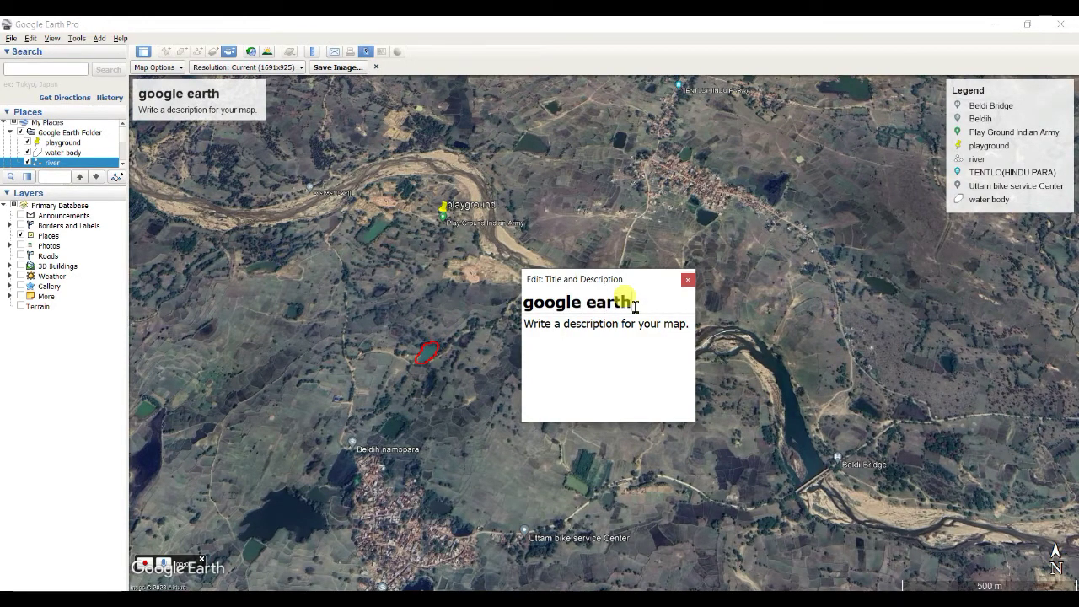
{"action": "left_click", "coordinate": [688, 280]}
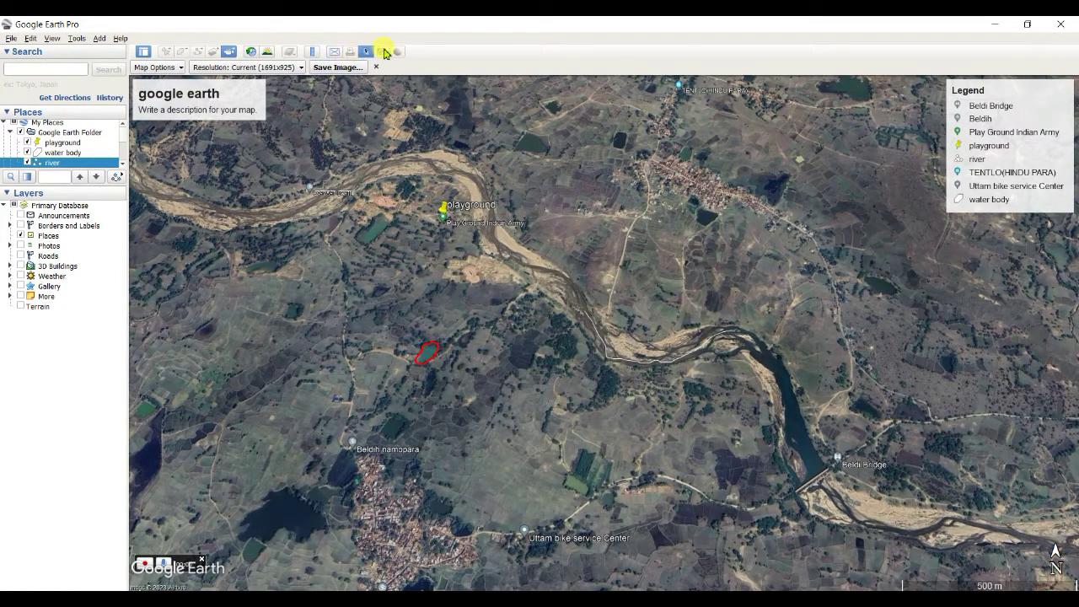
- Save the map as a JPEG image named 123 in the Settlements folder and close the map image layout
{"action": "left_click", "coordinate": [336, 69]}
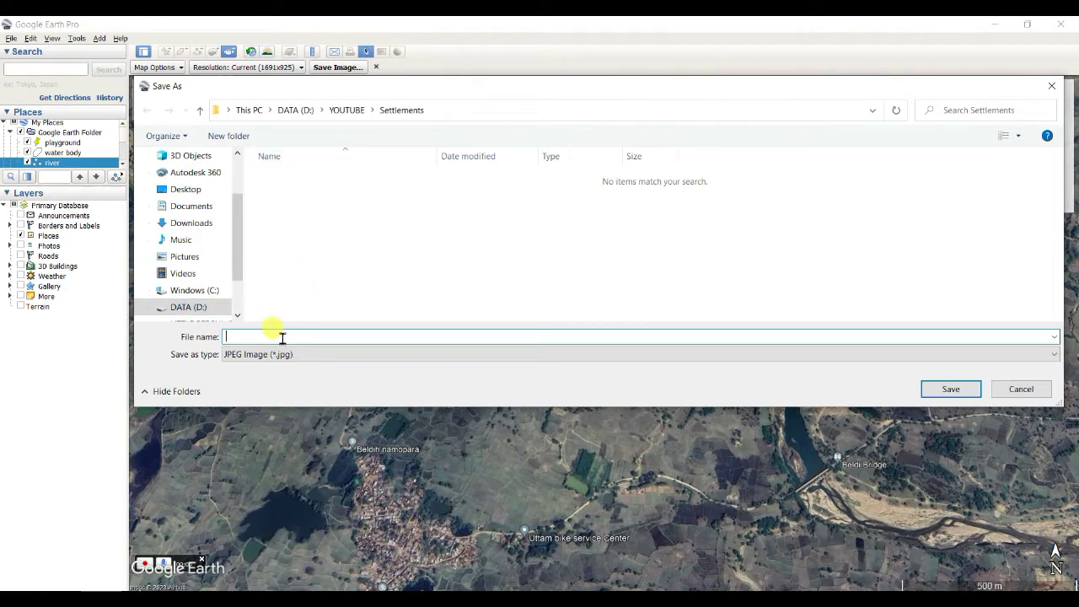
{"action": "type", "text": "123"}
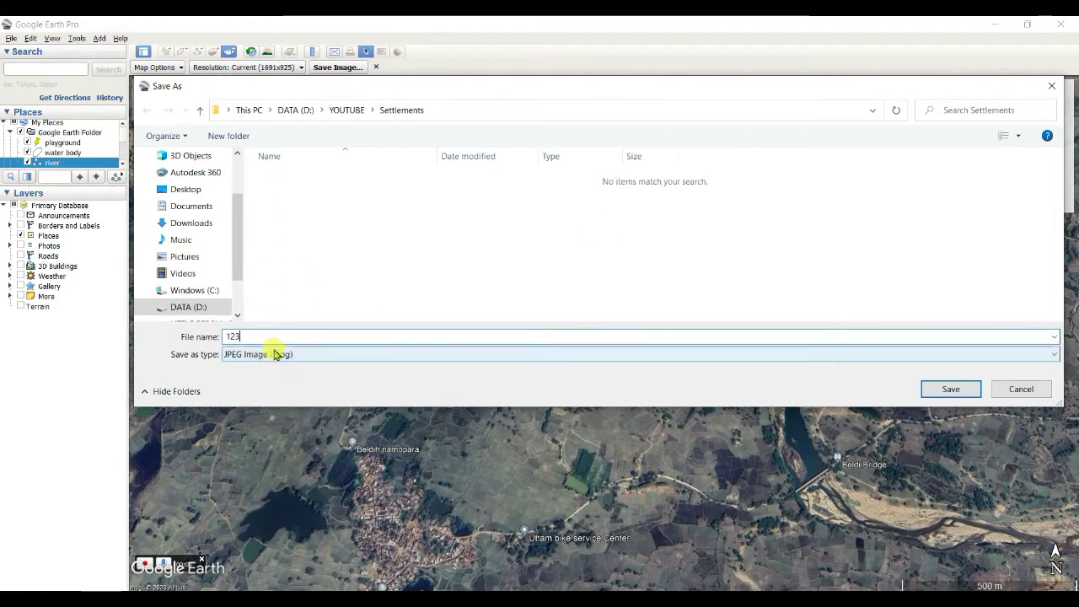
{"action": "left_click", "coordinate": [951, 389]}
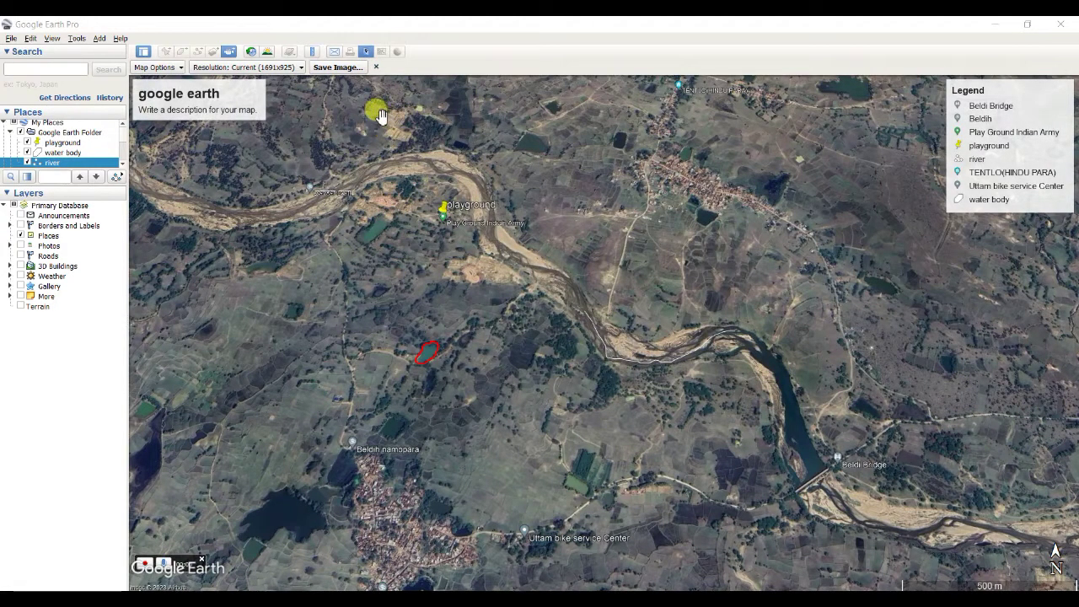
{"action": "left_click", "coordinate": [366, 52]}
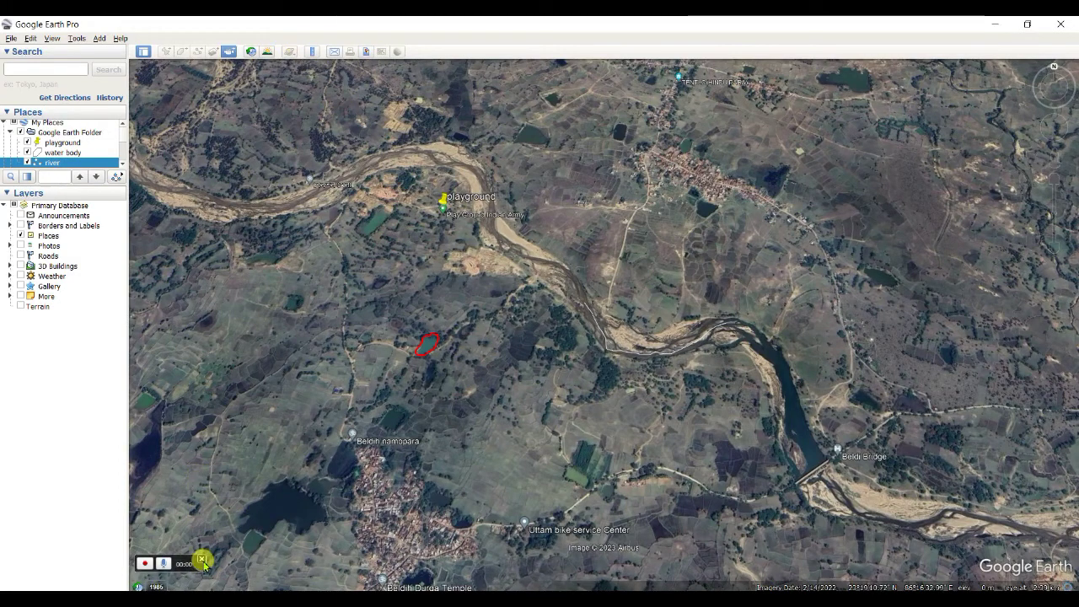
- Preview the map in the print layout at a wider extent, review the printer options, and exit without printing
{"action": "left_click", "coordinate": [350, 53]}
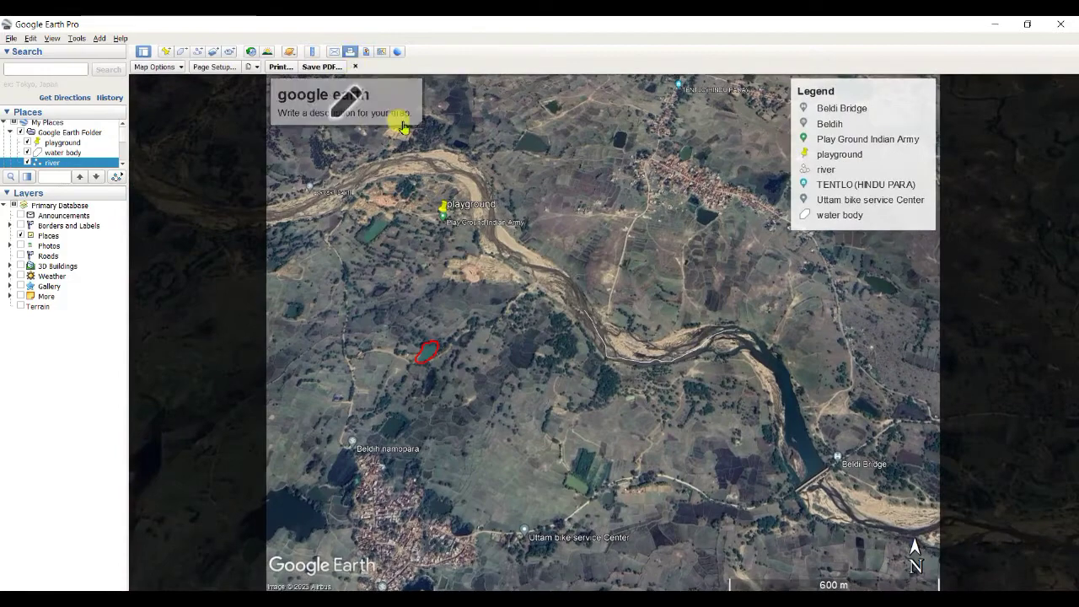
{"action": "scroll", "coordinate": [644, 489], "scroll_direction": "down", "scroll_amount": 2}
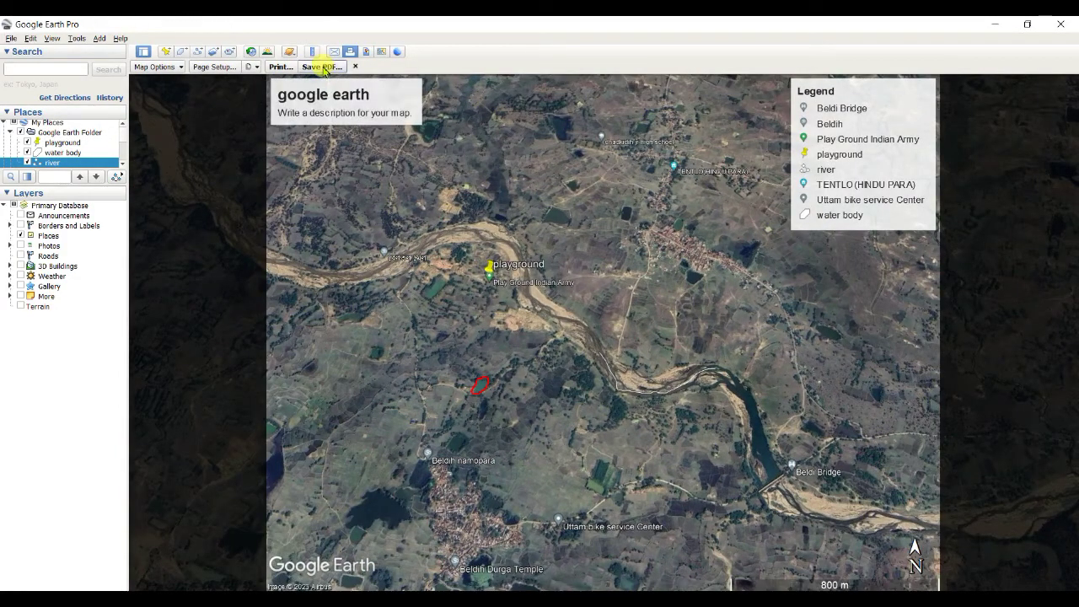
{"action": "left_click", "coordinate": [280, 66]}
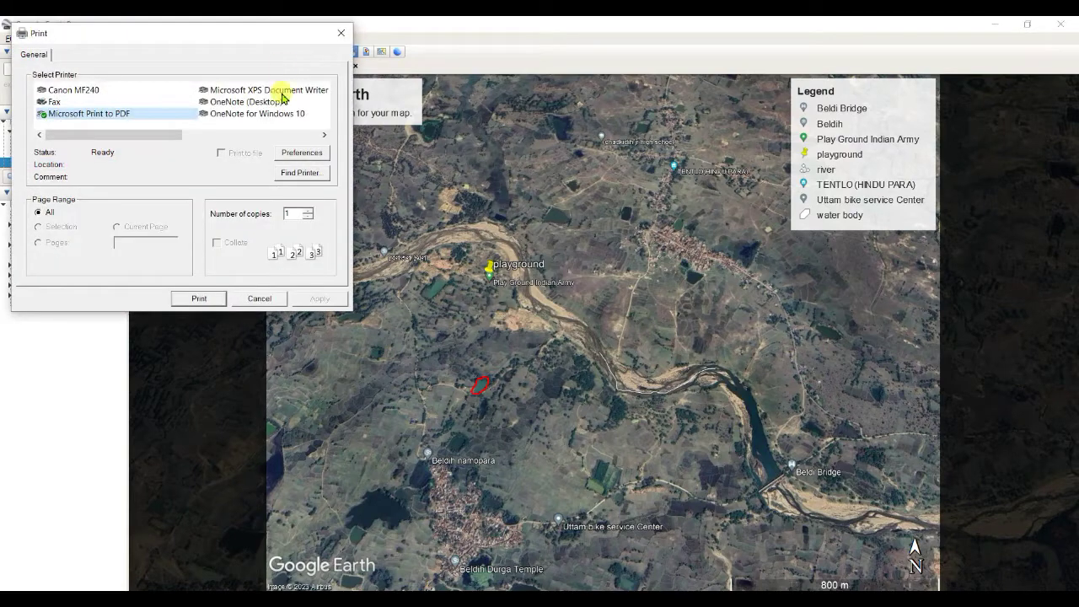
{"action": "left_click", "coordinate": [341, 34]}
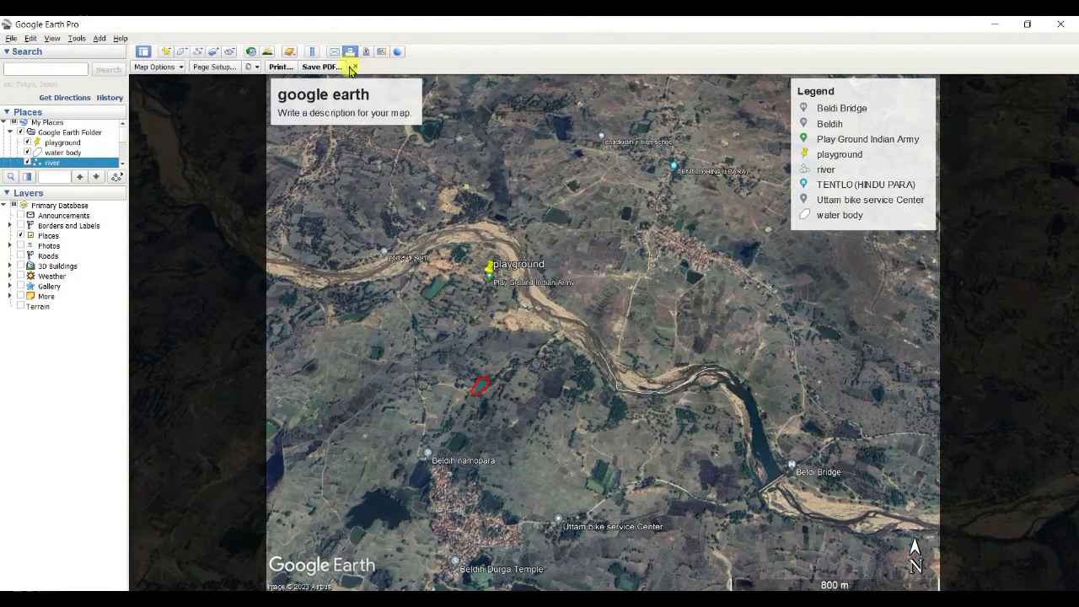
{"action": "left_click", "coordinate": [353, 66]}
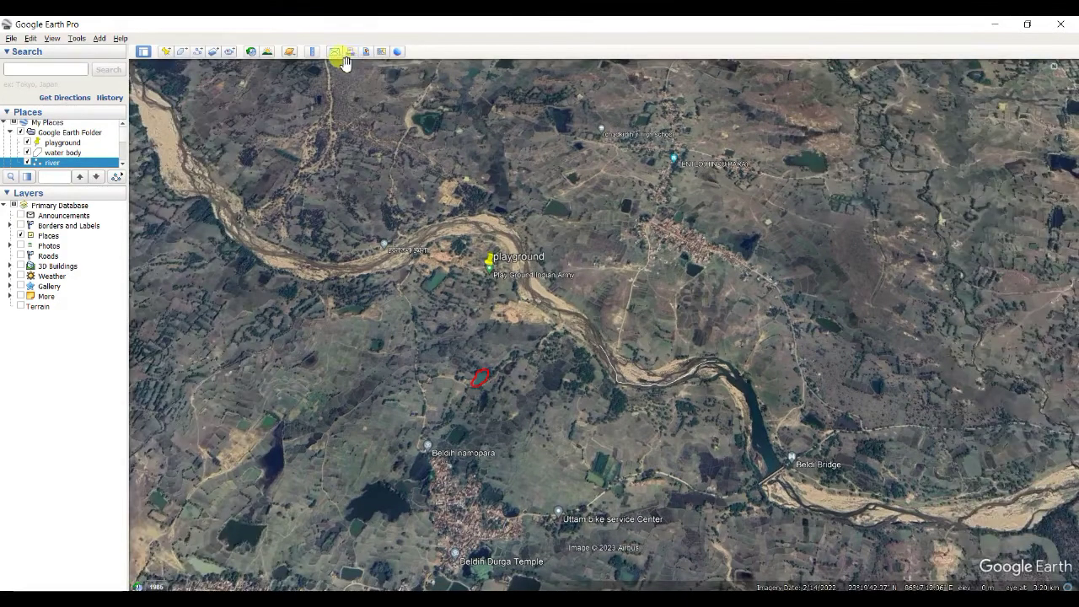
- View the Earth, Sky, Mars and Moon choices, and briefly revisit the map image layout
{"action": "left_click", "coordinate": [290, 54]}
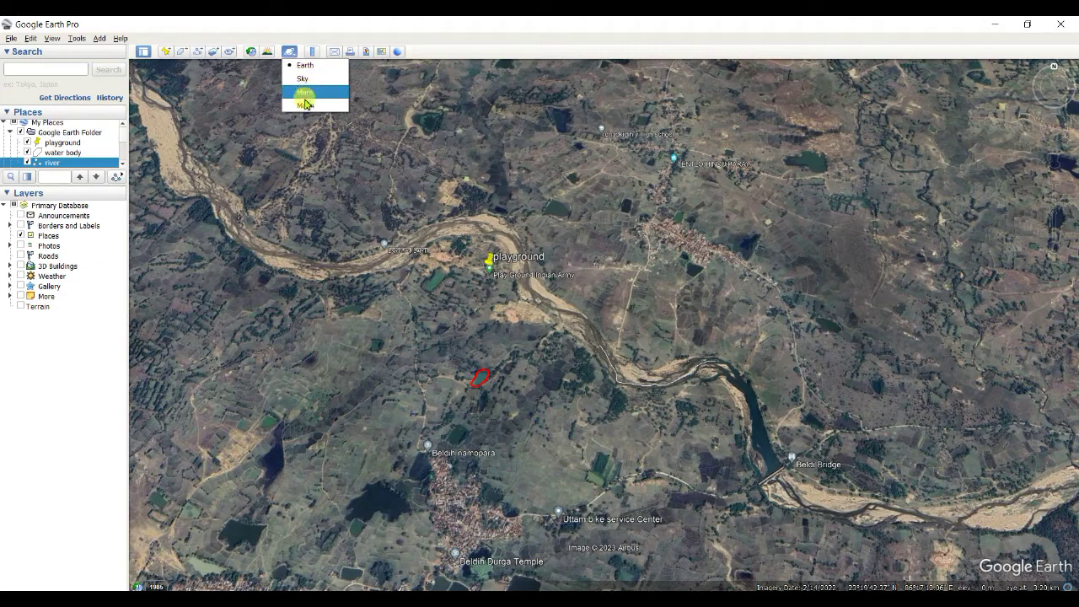
{"action": "left_click", "coordinate": [365, 52]}
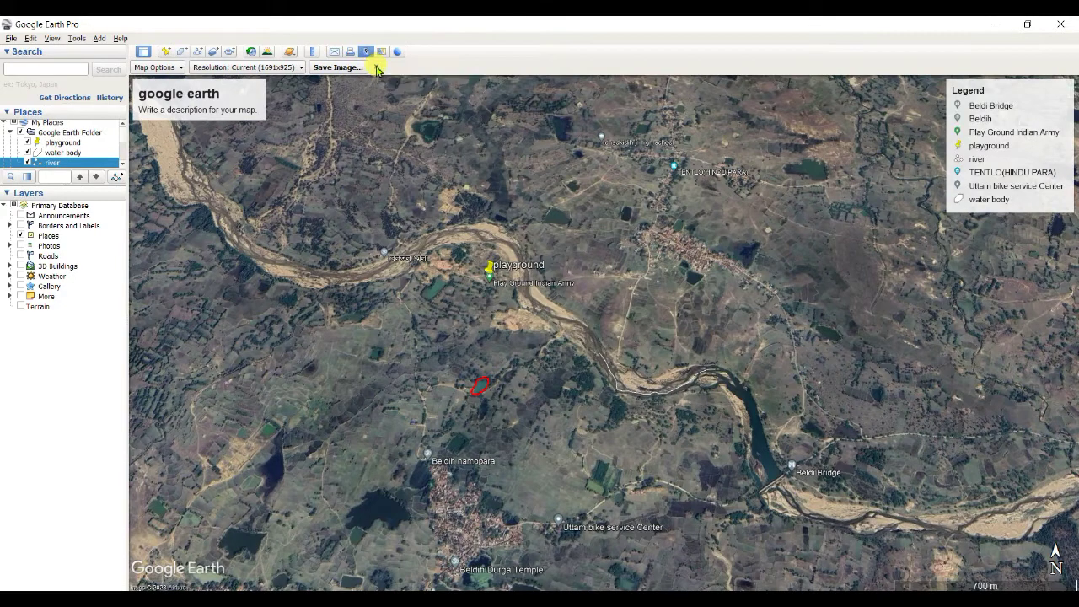
{"action": "left_click", "coordinate": [366, 52]}
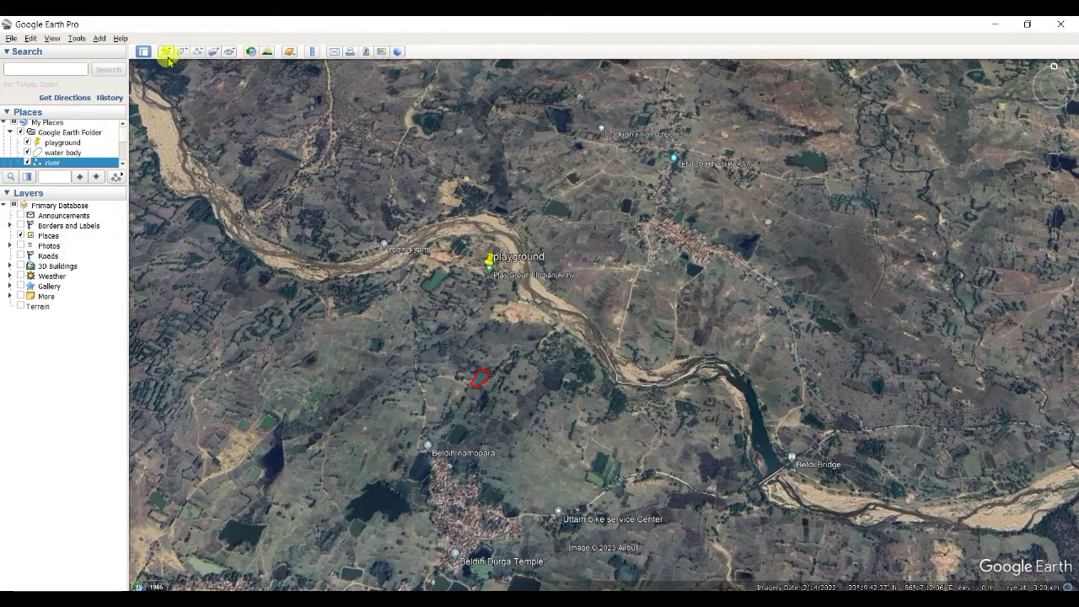
- Explore the river bend by zooming in and out and shifting the view with the on-screen navigation controls
{"action": "scroll", "coordinate": [617, 421], "scroll_direction": "up", "scroll_amount": 5}
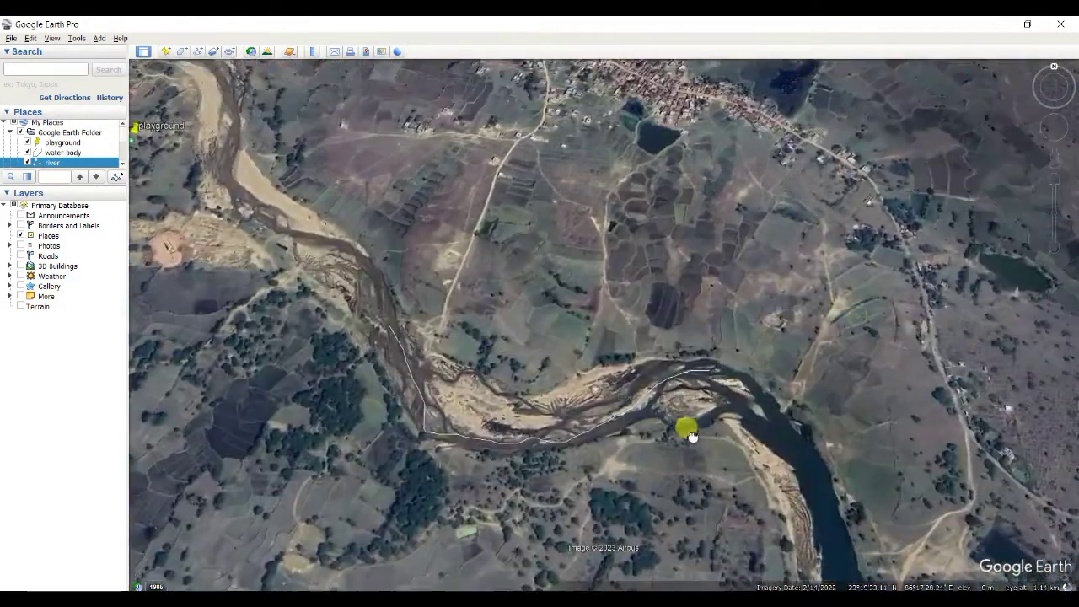
{"action": "mouse_move", "coordinate": [1036, 89]}
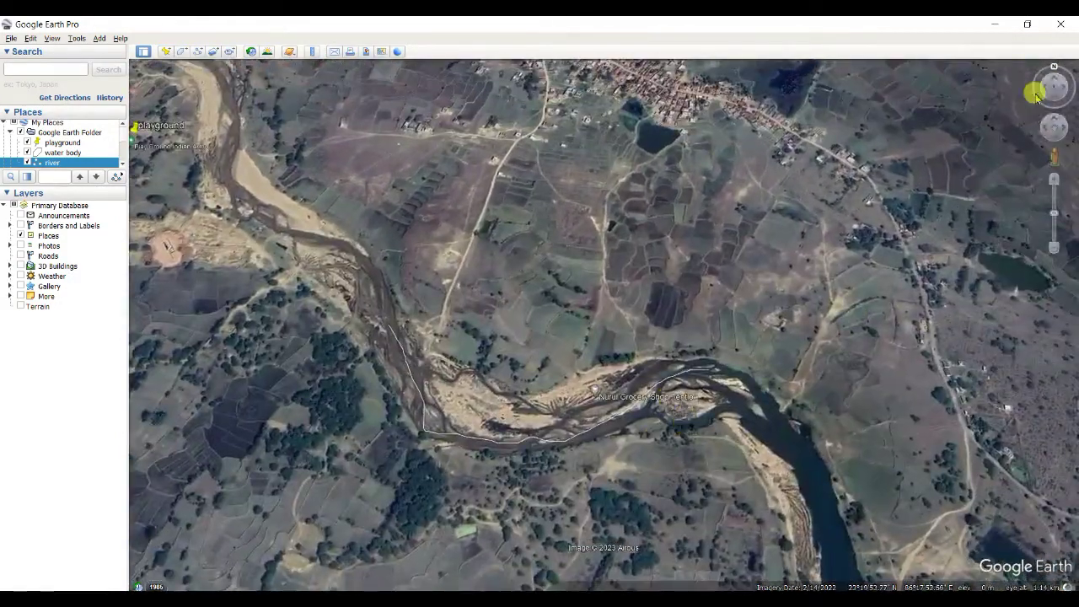
{"action": "left_click", "coordinate": [1054, 248]}
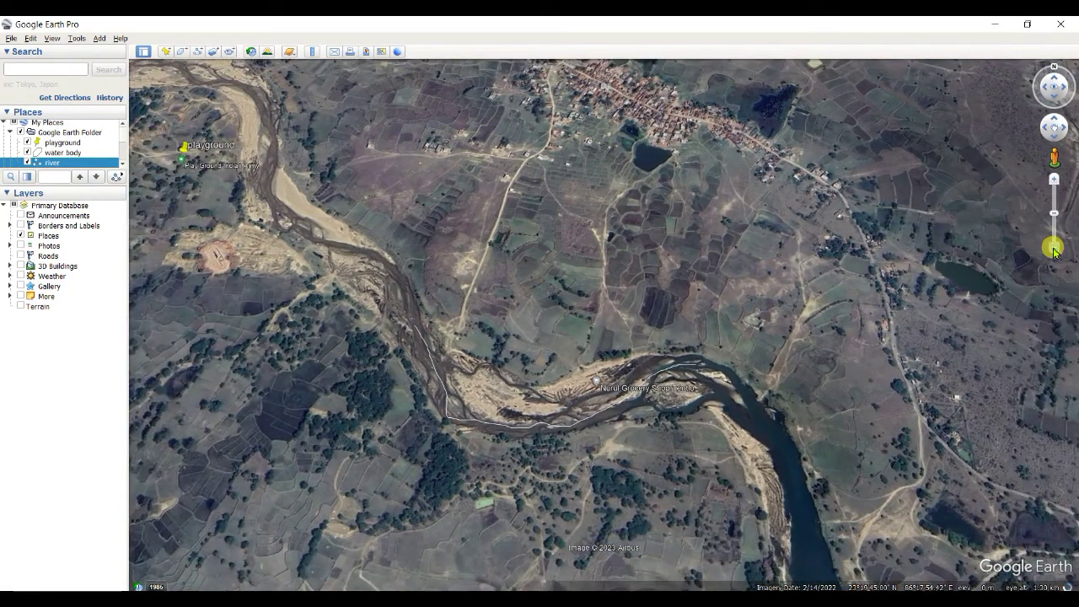
{"action": "left_click", "coordinate": [1053, 175]}
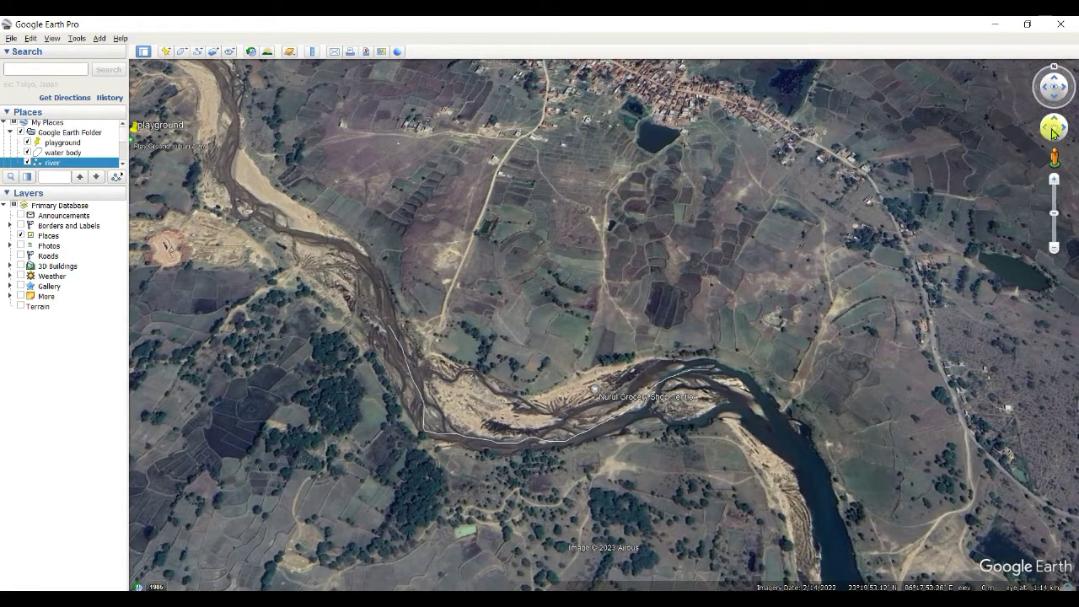
{"action": "mouse_move", "coordinate": [1064, 127]}
{"action": "left_mouse_down"}
{"action": "mouse_move", "coordinate": [1030, 125]}
{"action": "mouse_move", "coordinate": [1057, 125]}
{"action": "mouse_move", "coordinate": [1056, 142]}
{"action": "left_mouse_up"}
{"action": "mouse_move", "coordinate": [1053, 81]}
{"action": "left_mouse_down"}
{"action": "mouse_move", "coordinate": [1064, 91]}
{"action": "mouse_move", "coordinate": [1049, 74]}
{"action": "mouse_move", "coordinate": [1040, 95]}
{"action": "mouse_move", "coordinate": [1051, 73]}
{"action": "left_mouse_up"}
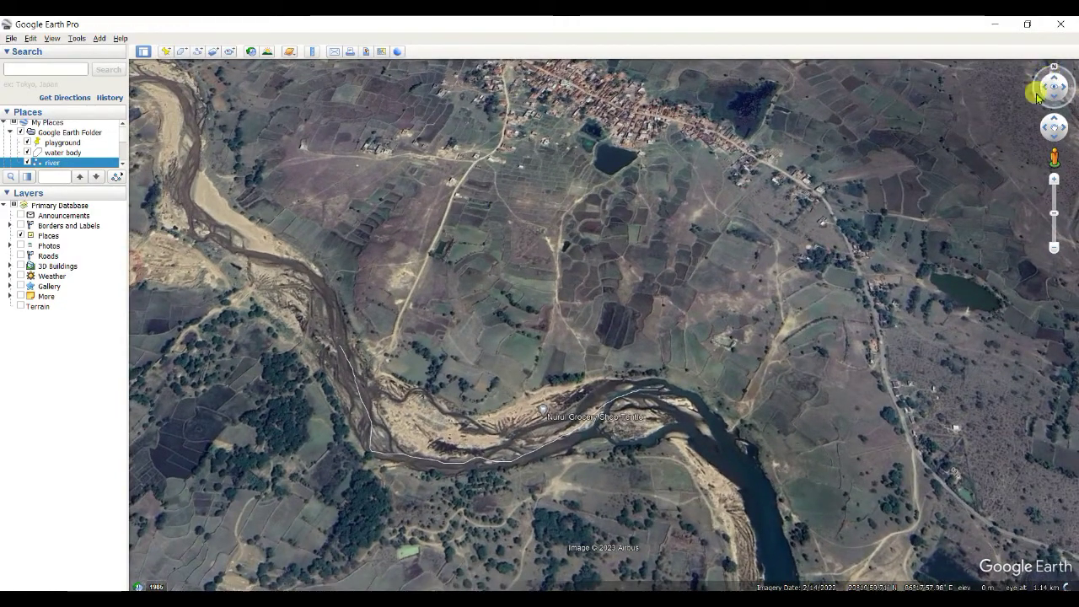
- Enter ground-level view on the sandbank at the river bend by the river path
{"action": "left_click", "coordinate": [1057, 154]}
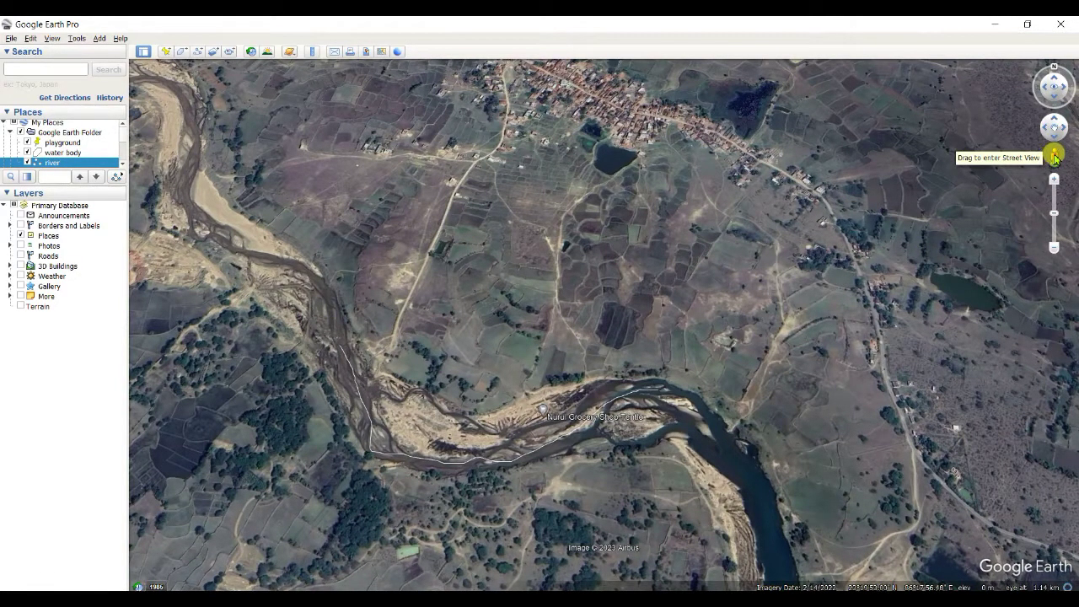
{"action": "mouse_move", "coordinate": [1055, 156]}
{"action": "left_mouse_down"}
{"action": "mouse_move", "coordinate": [905, 174]}
{"action": "mouse_move", "coordinate": [615, 338]}
{"action": "mouse_move", "coordinate": [600, 365]}
{"action": "mouse_move", "coordinate": [592, 452]}
{"action": "mouse_move", "coordinate": [570, 467]}
{"action": "mouse_move", "coordinate": [592, 455]}
{"action": "mouse_move", "coordinate": [590, 437]}
{"action": "mouse_move", "coordinate": [1072, 188]}
{"action": "mouse_move", "coordinate": [1055, 157]}
{"action": "mouse_move", "coordinate": [764, 340]}
{"action": "mouse_move", "coordinate": [588, 428]}
{"action": "left_mouse_up"}
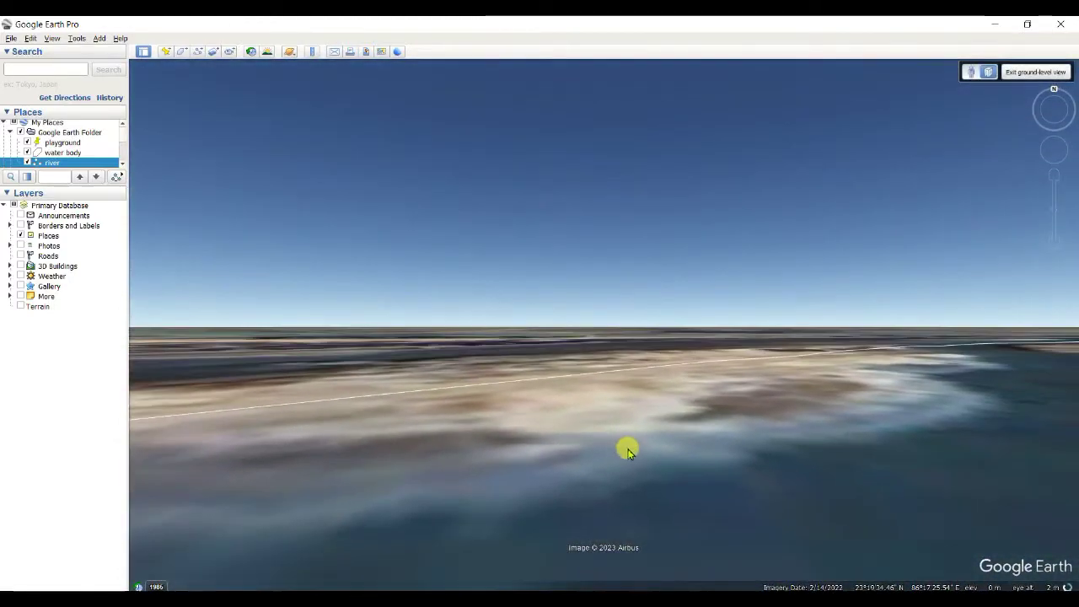
- Look around the riverbank in ground-level view and exit back to the aerial view
{"action": "left_click_drag", "start_coordinate": [657, 441], "coordinate": [659, 301]}
{"action": "scroll", "coordinate": [658, 300], "scroll_direction": "up", "scroll_amount": 5}
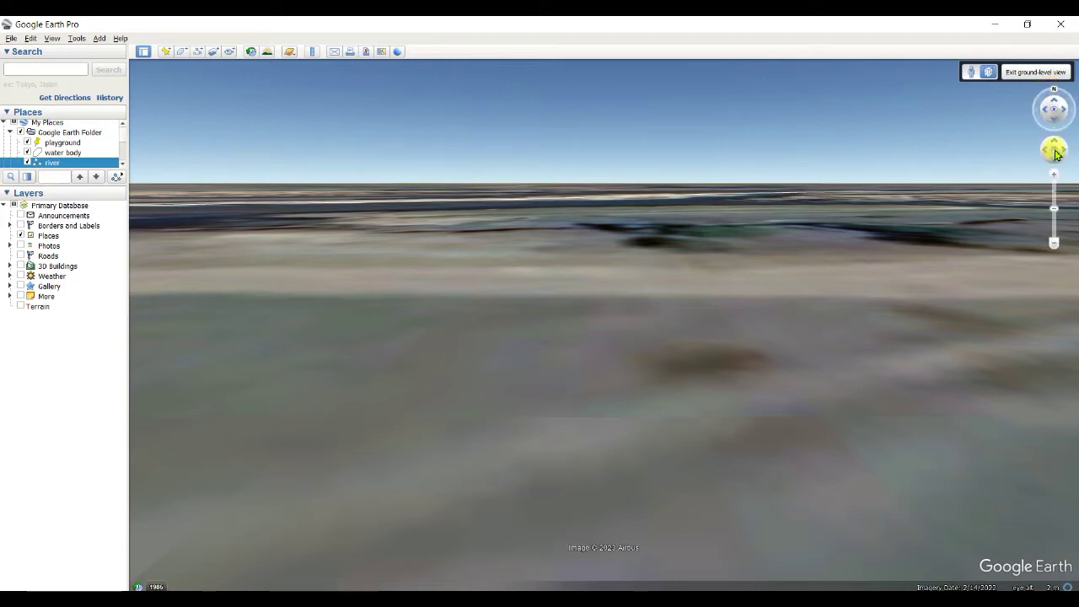
{"action": "left_click", "coordinate": [1037, 72]}
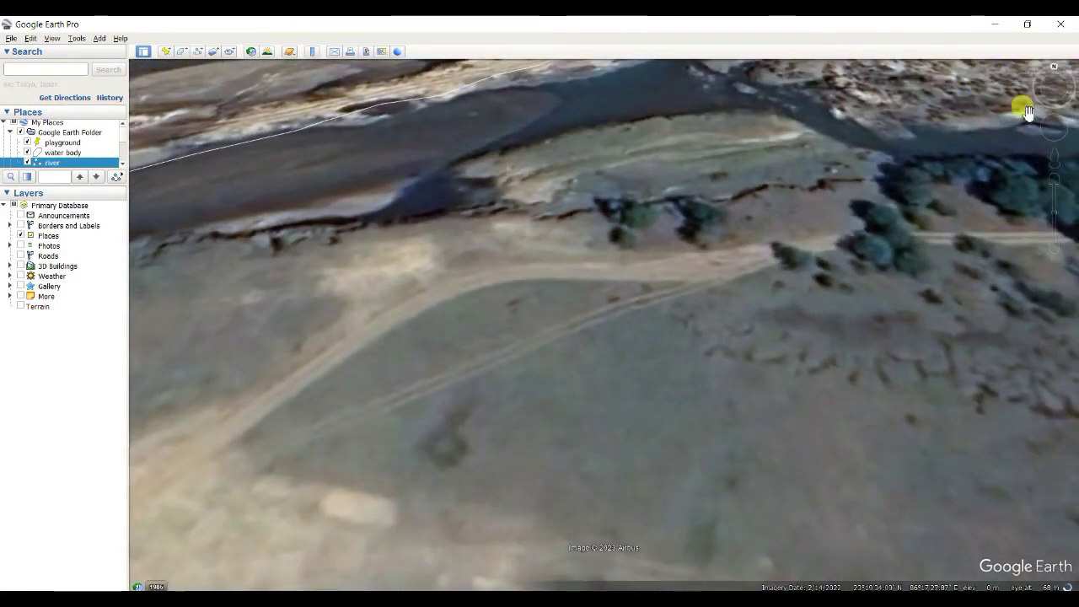
- Zoom out from the riverbank to an aerial view that takes in the playground placemark and the water body polygon
{"action": "scroll", "coordinate": [746, 253], "scroll_direction": "down", "scroll_amount": 5}
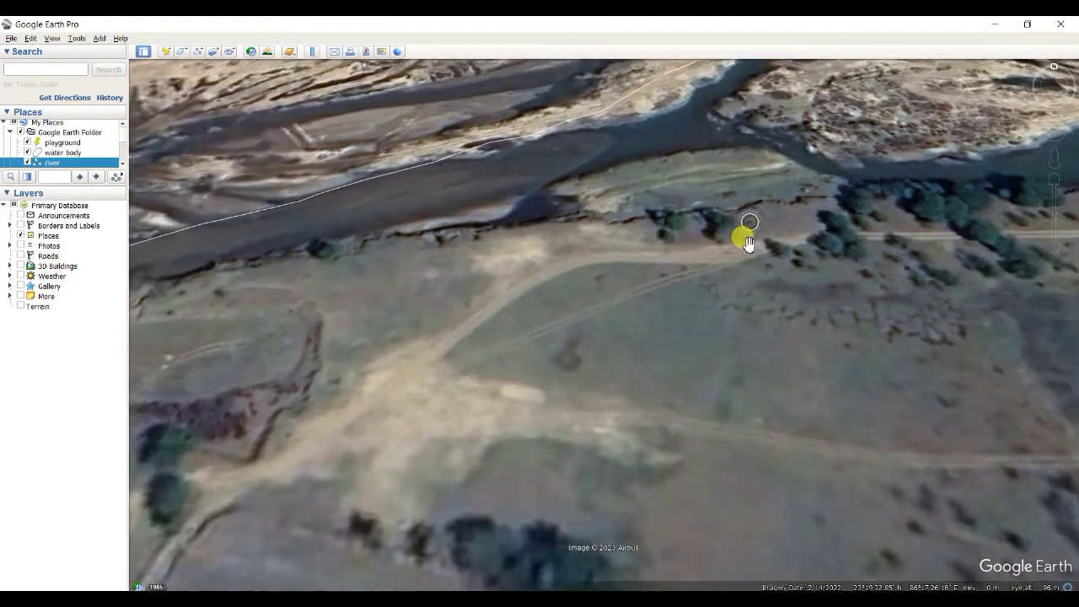
{"action": "scroll", "coordinate": [747, 253], "scroll_direction": "down", "scroll_amount": 5}
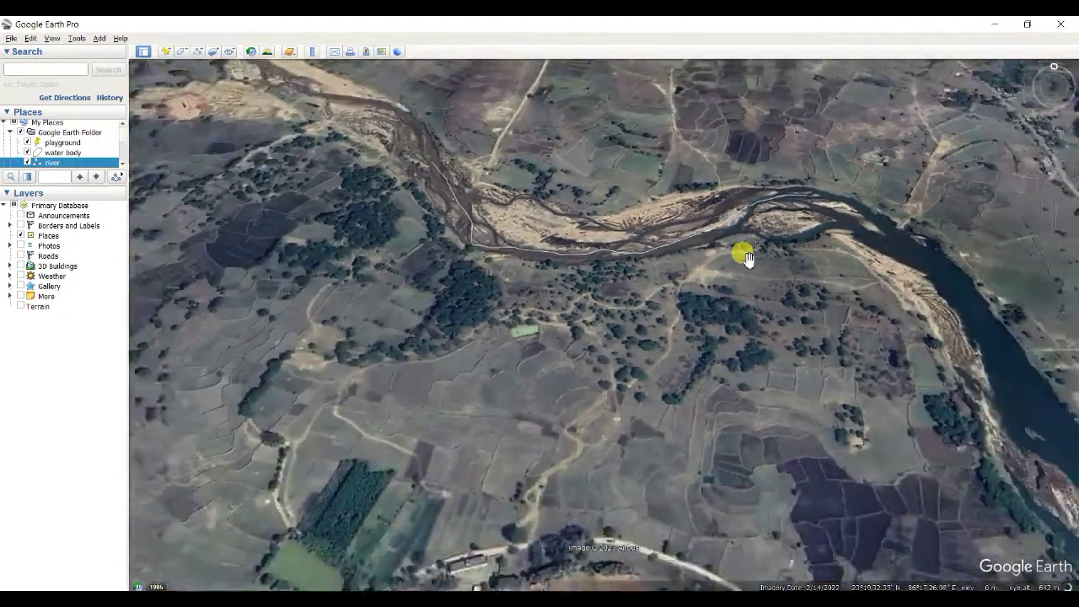
{"action": "scroll", "coordinate": [747, 257], "scroll_direction": "down", "scroll_amount": 4}
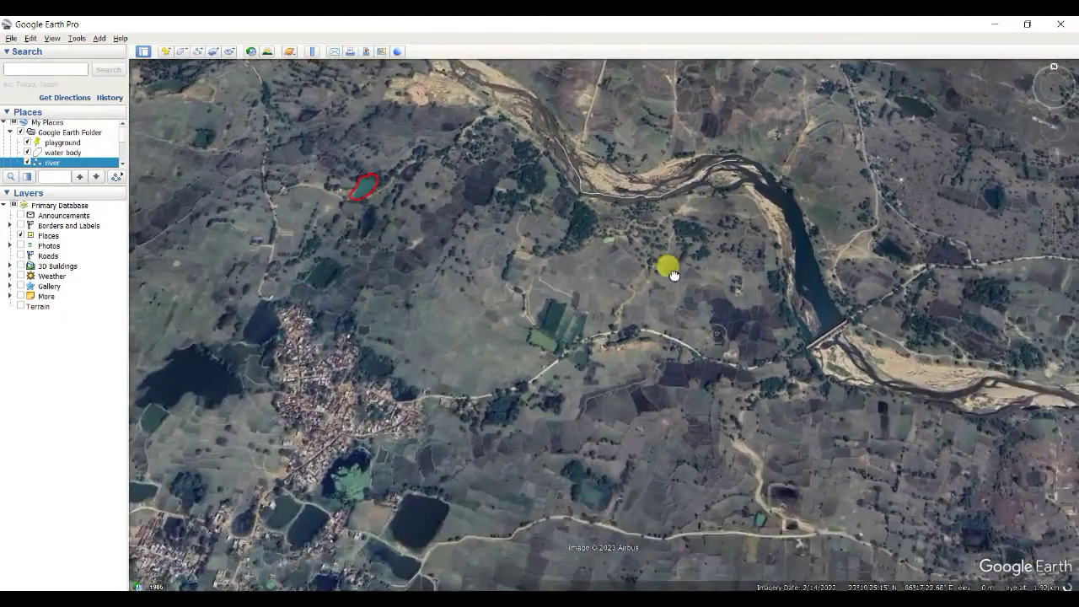
{"action": "scroll", "coordinate": [683, 278], "scroll_direction": "down", "scroll_amount": 5}
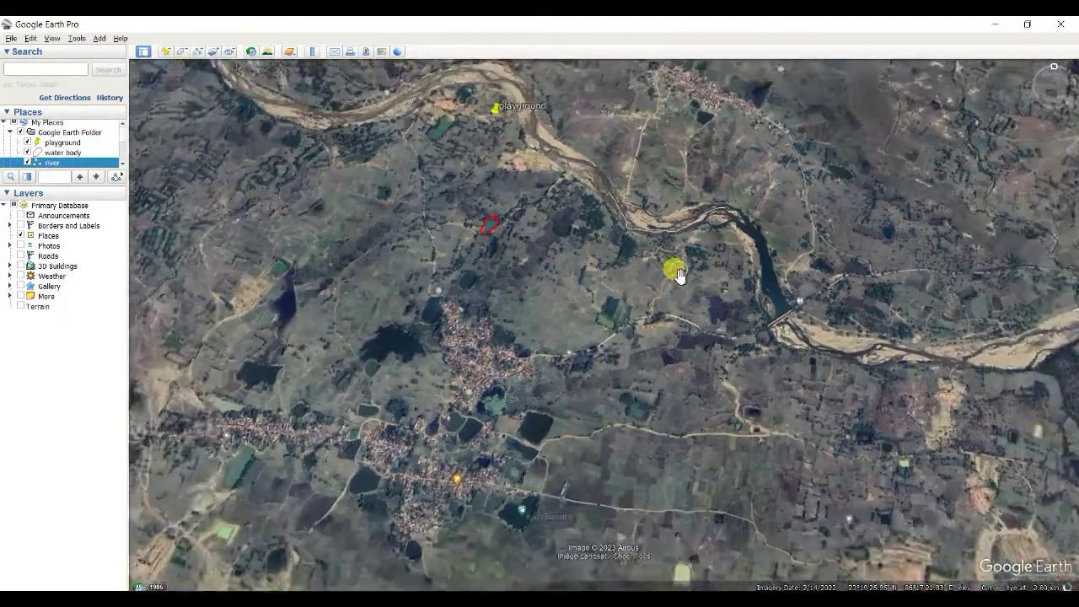
- Examine the river bend, the bridge and the surrounding fields from above at closer and wider zoom levels
{"action": "scroll", "coordinate": [666, 293], "scroll_direction": "up", "scroll_amount": 5}
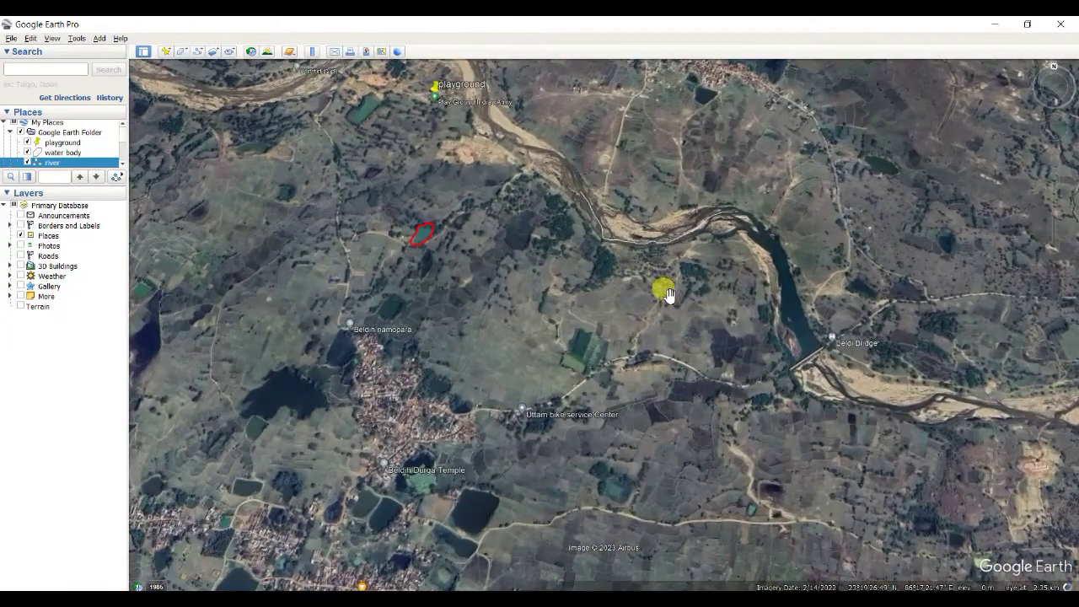
{"action": "scroll", "coordinate": [667, 293], "scroll_direction": "up", "scroll_amount": 4}
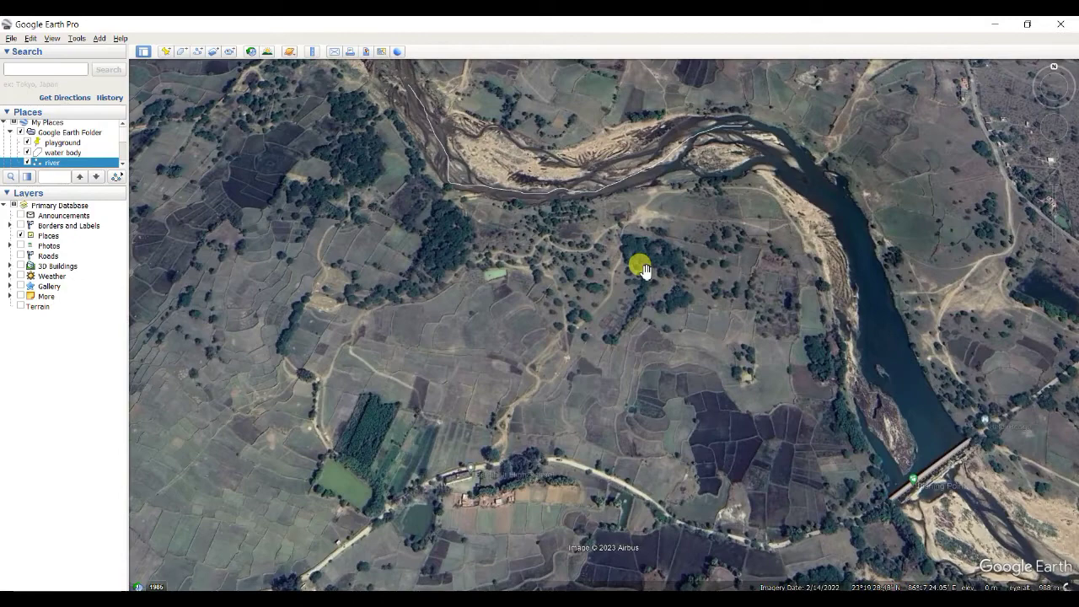
{"action": "scroll", "coordinate": [643, 270], "scroll_direction": "down", "scroll_amount": 2}
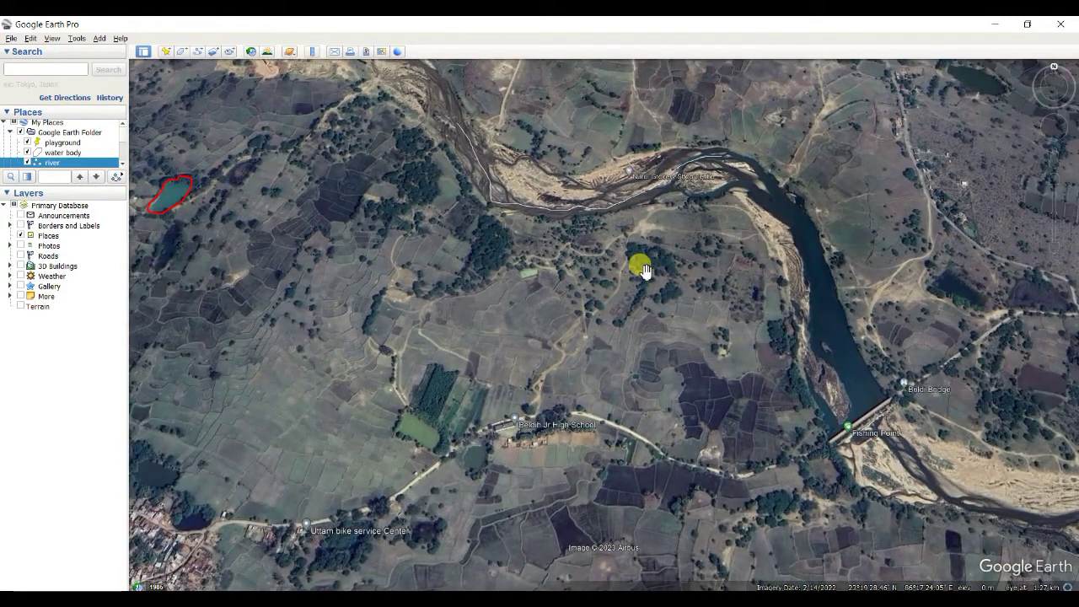
{"action": "scroll", "coordinate": [643, 270], "scroll_direction": "down", "scroll_amount": 2}
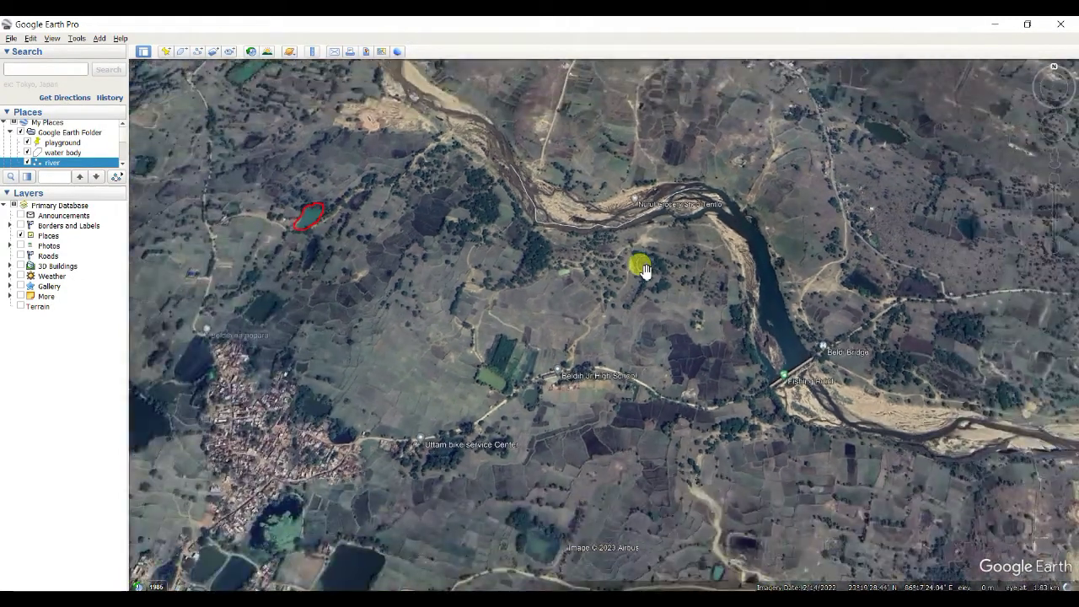
{"action": "scroll", "coordinate": [643, 270], "scroll_direction": "up", "scroll_amount": 2}
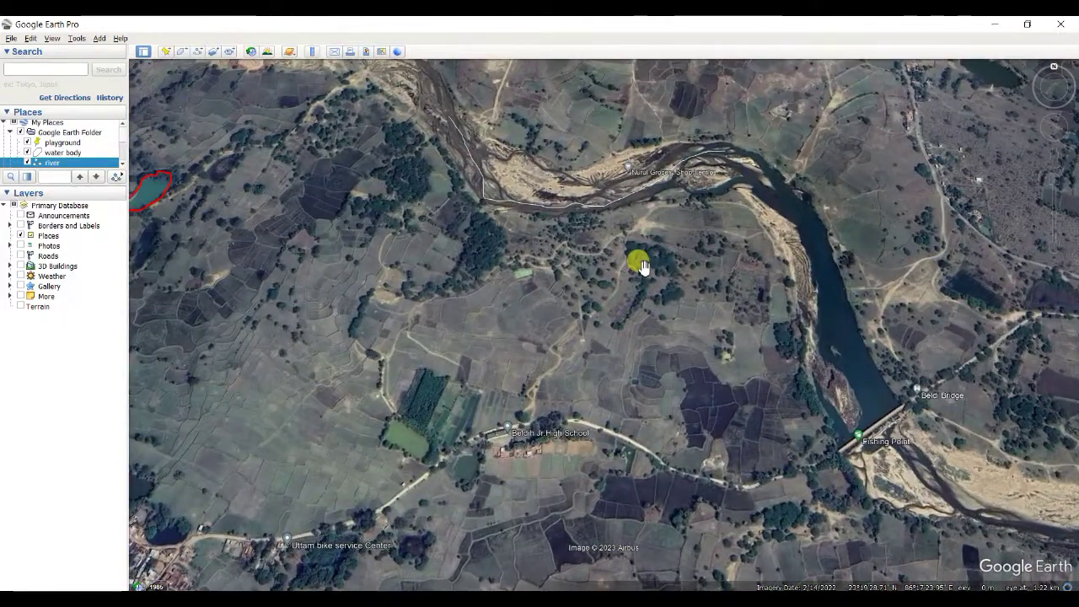
{"action": "scroll", "coordinate": [644, 266], "scroll_direction": "up", "scroll_amount": 2}
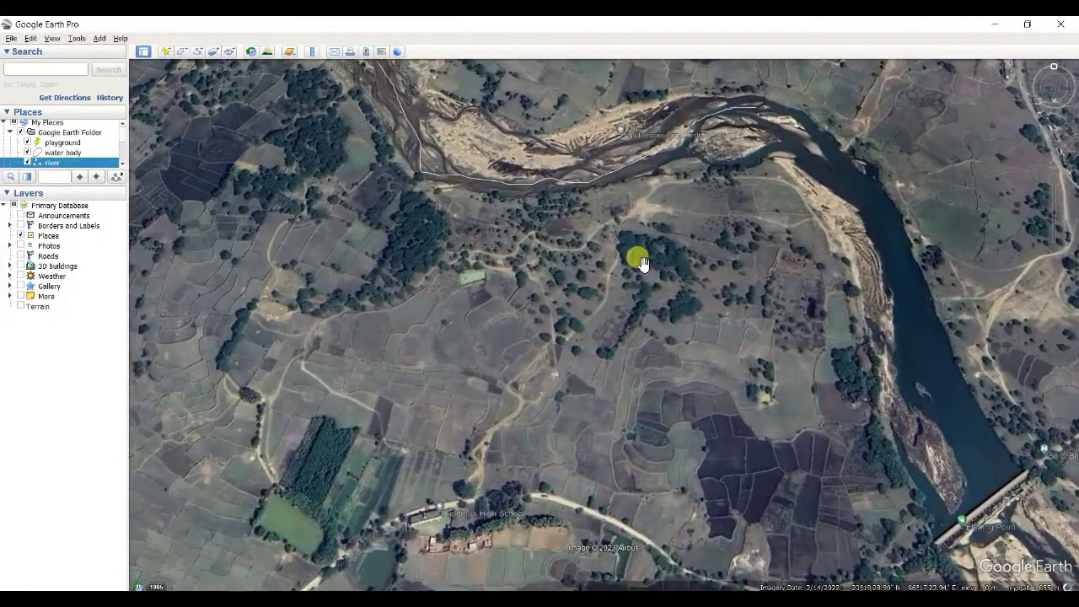
{"action": "scroll", "coordinate": [644, 264], "scroll_direction": "up", "scroll_amount": 1}
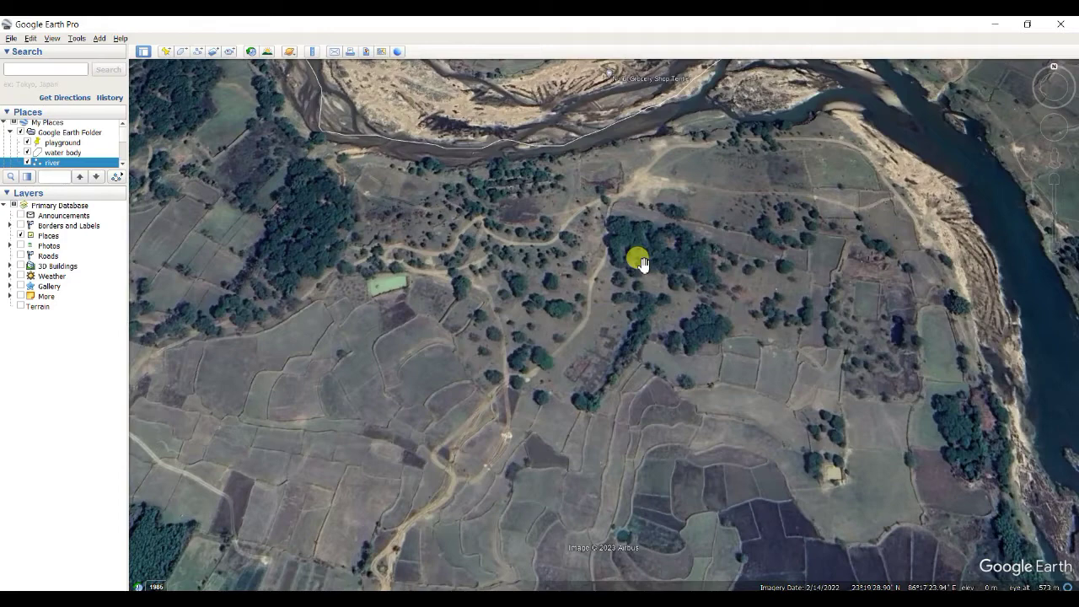
{"action": "scroll", "coordinate": [644, 264], "scroll_direction": "down", "scroll_amount": 1}
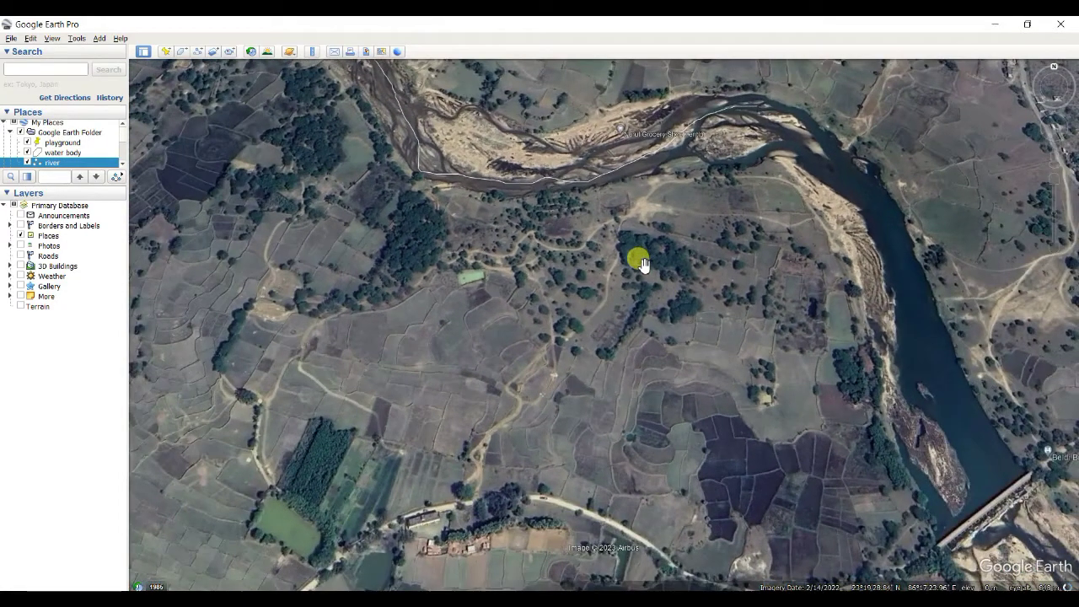